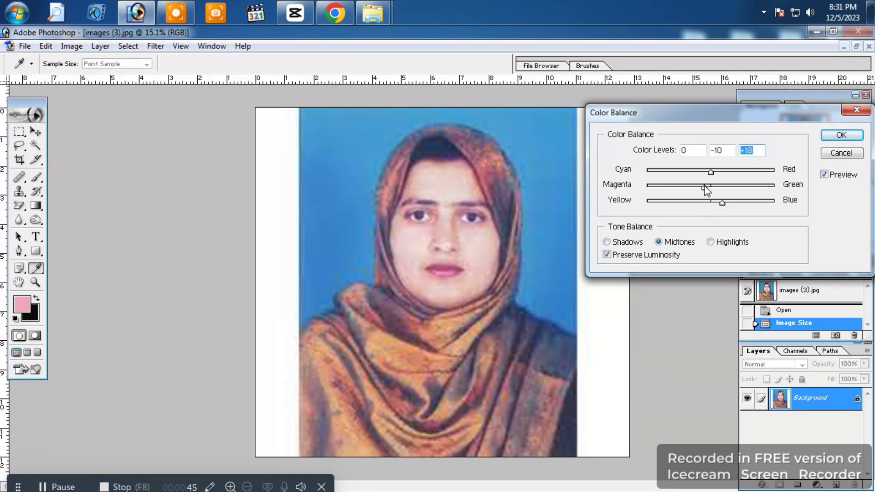
# - Shift the photo's midtones toward red and slightly toward green with Color Balance and apply the adjustment
pyautogui.moveTo(714, 187); pyautogui.dragTo(716, 187)
pyautogui.press('Return')
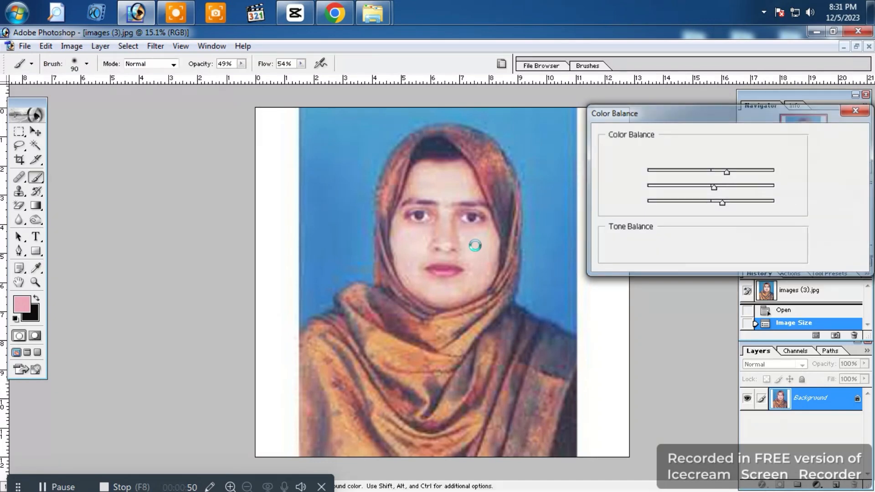
# - Apply Hue/Saturation to the whole photo with hue -1, slightly raised saturation and slightly lowered lightness
pyautogui.hotkey('ctrl', 'u')
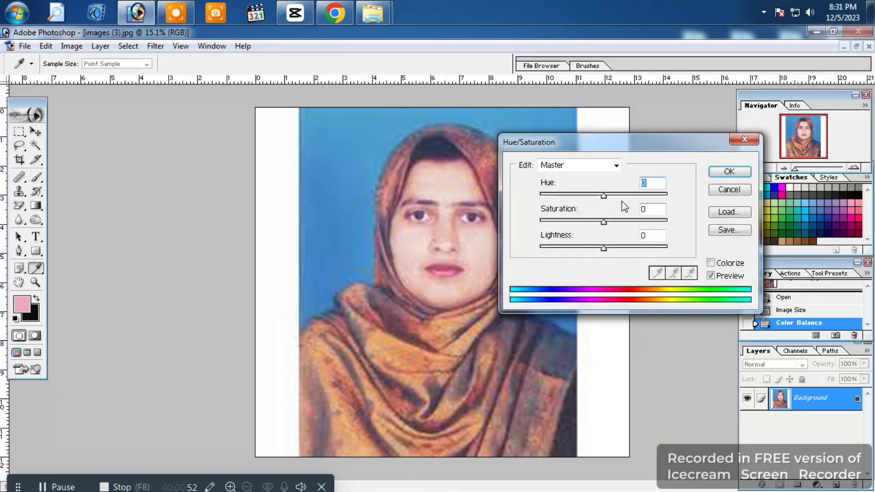
pyautogui.moveTo(604, 196); pyautogui.dragTo(603, 198)
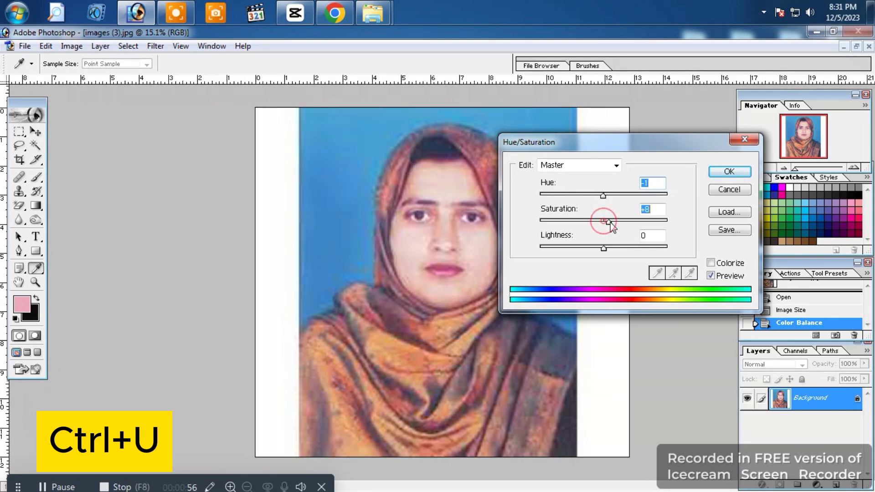
pyautogui.moveTo(604, 249); pyautogui.dragTo(600, 250)
pyautogui.press('Return')
pyautogui.press('b')
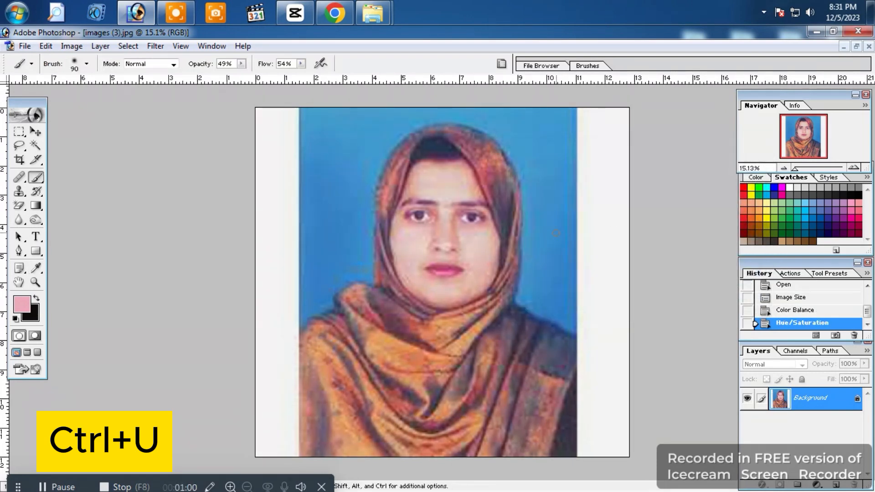
# - Draw a 1.5 by 1.85 inch crop frame at 300 pixels/inch around the portrait and rotate it slightly
pyautogui.click(19, 159)
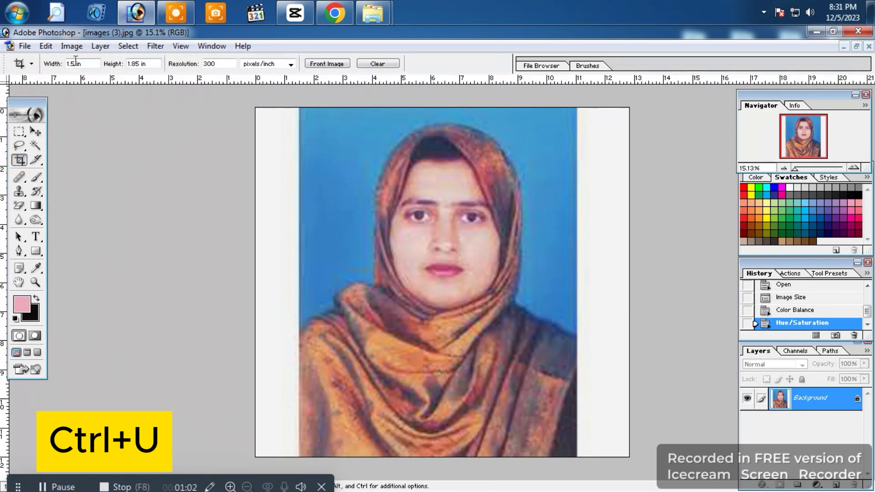
pyautogui.moveTo(564, 120); pyautogui.dragTo(397, 365)
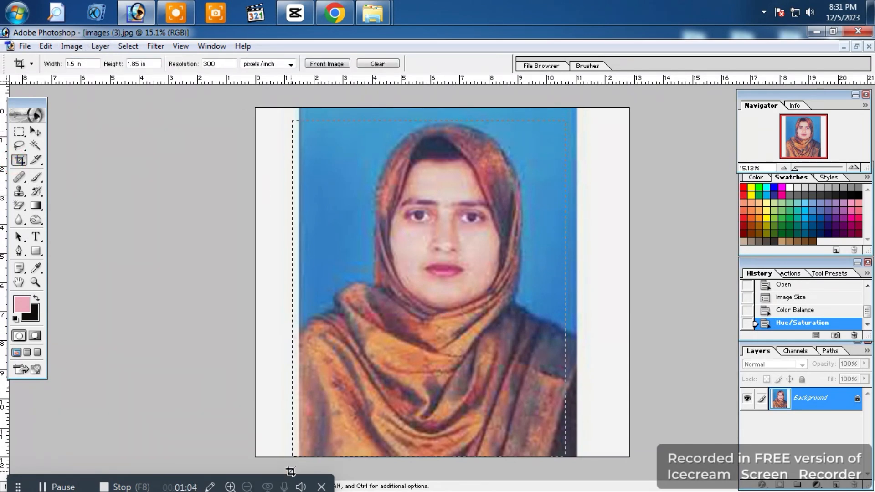
pyautogui.moveTo(291, 471); pyautogui.dragTo(291, 472)
pyautogui.moveTo(383, 392); pyautogui.dragTo(397, 382)
pyautogui.click(669, 342)
pyautogui.moveTo(669, 343); pyautogui.dragTo(651, 361)
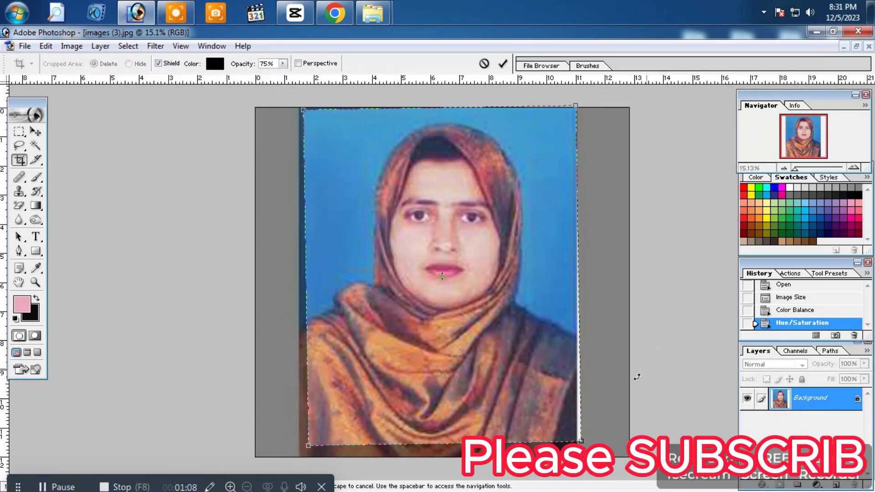
# - Shrink the crop frame, nudge it to fit inside the blue background, and apply the crop
pyautogui.moveTo(581, 441); pyautogui.dragTo(571, 432)
pyautogui.press('Down')
pyautogui.press('Down')
pyautogui.press('Down')
pyautogui.press('Down')
pyautogui.press('Down')
pyautogui.press('Down')
pyautogui.press('Down')
pyautogui.press('Down')
pyautogui.press('Down')
pyautogui.press('Down')
pyautogui.press('Up')
pyautogui.press('Up')
pyautogui.press('Up')
pyautogui.press('Return')
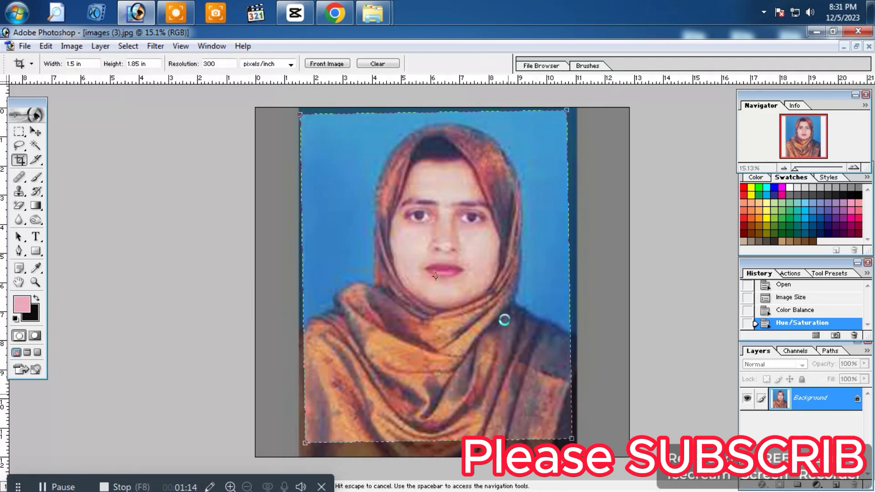
# - Select the lips and facial skin with the Magic Wand at tolerance 32, adding each area to the selection
pyautogui.scroll(19, 490, 311)
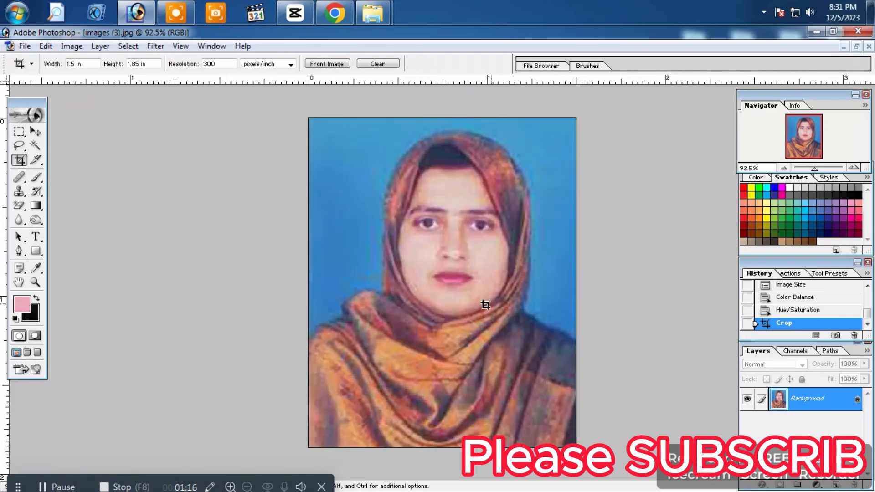
pyautogui.scroll(2, 491, 296)
pyautogui.scroll(-2, 492, 296)
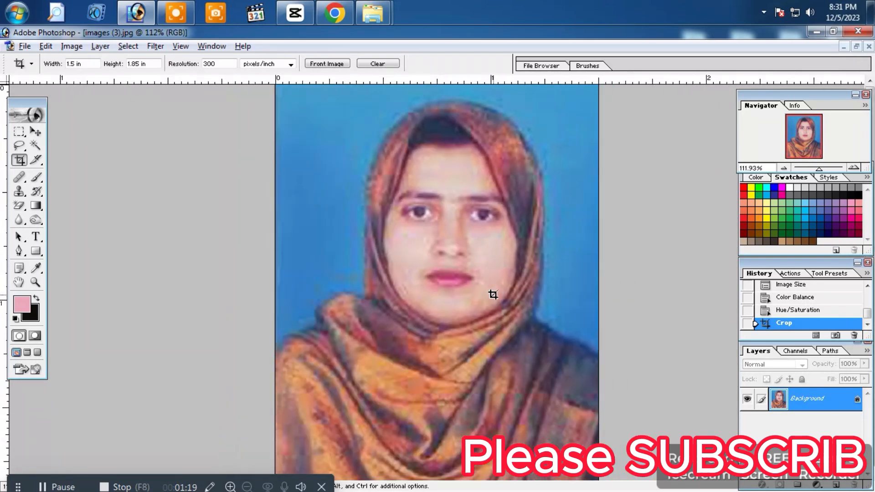
pyautogui.click(36, 150)
pyautogui.click(449, 279)
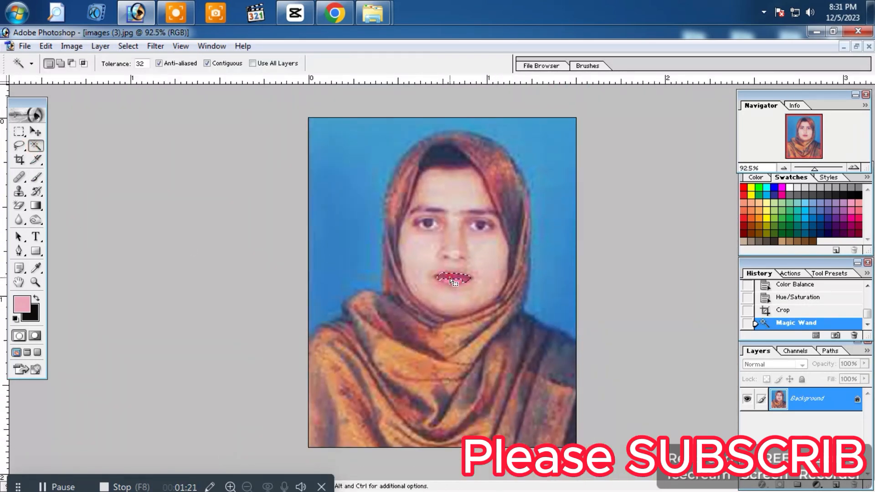
pyautogui.keyDown('shift'); pyautogui.click(452, 299); pyautogui.keyUp('shift')
pyautogui.keyDown('shift'); pyautogui.click(448, 297); pyautogui.keyUp('shift')
pyautogui.keyDown('shift'); pyautogui.click(441, 243); pyautogui.keyUp('shift')
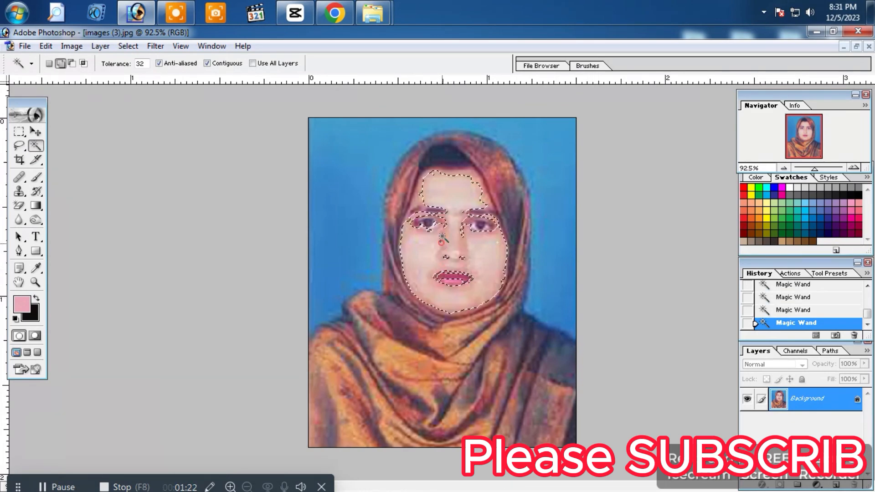
# - Feather the face selection by 20 pixels and add the remaining areas beside the eyes to it
pyautogui.rightClick(449, 197)
pyautogui.click(483, 311)
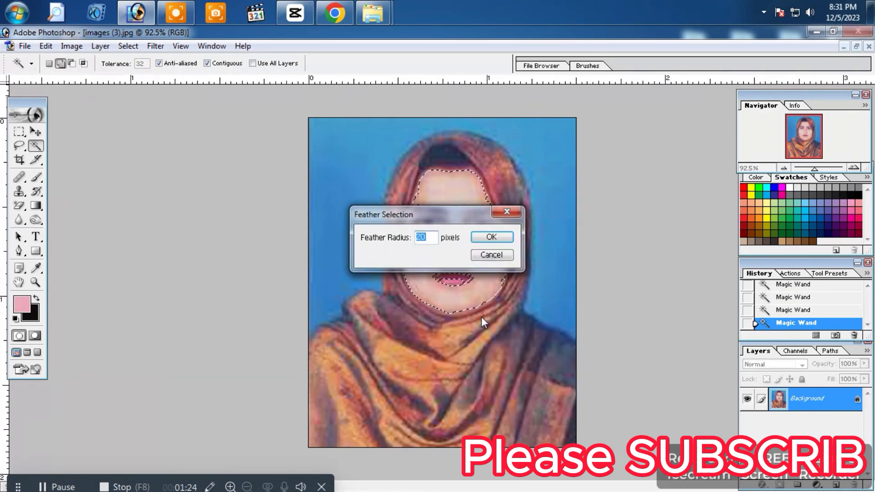
pyautogui.press('Return')
pyautogui.click(485, 209)
pyautogui.click(406, 236)
pyautogui.click(417, 217)
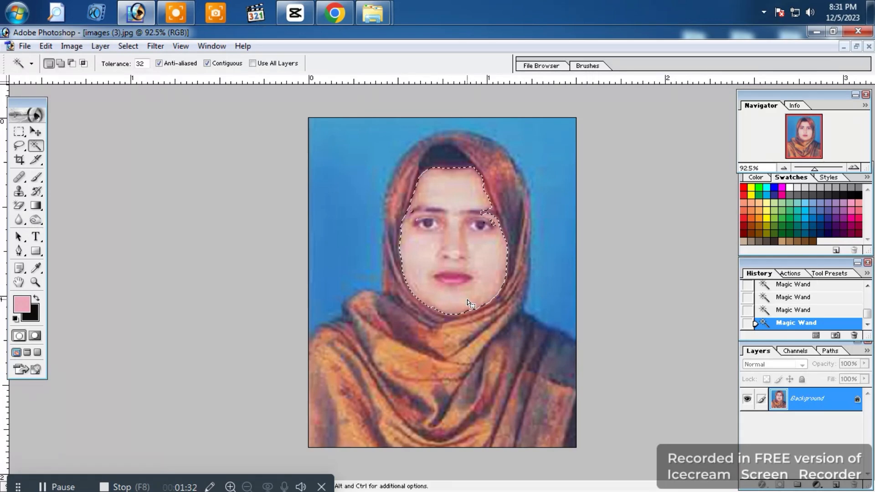
# - Apply Levels to the selected face with the input black level at 14 and the output white level at 234
pyautogui.hotkey('ctrl', 'l')
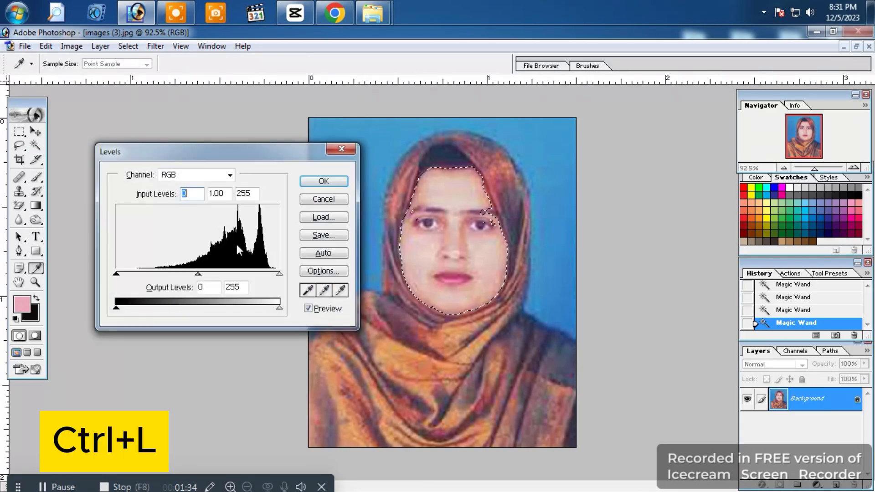
pyautogui.moveTo(116, 274); pyautogui.dragTo(118, 275)
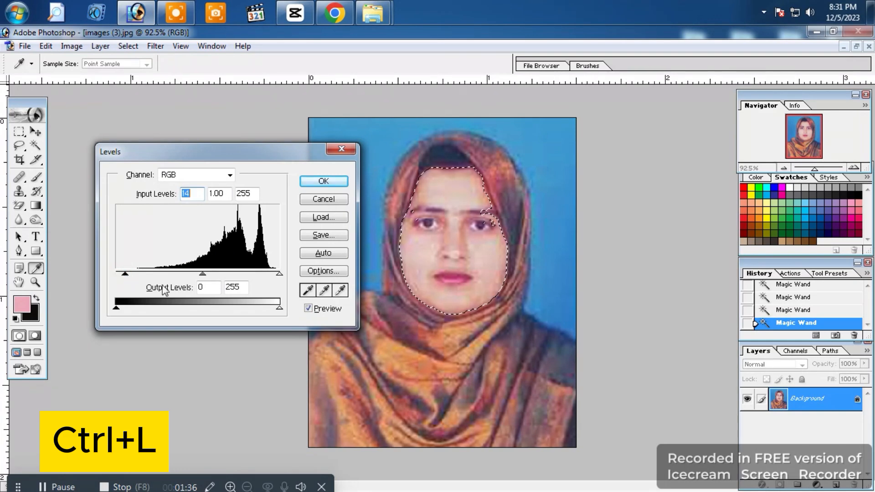
pyautogui.moveTo(280, 308); pyautogui.dragTo(279, 308)
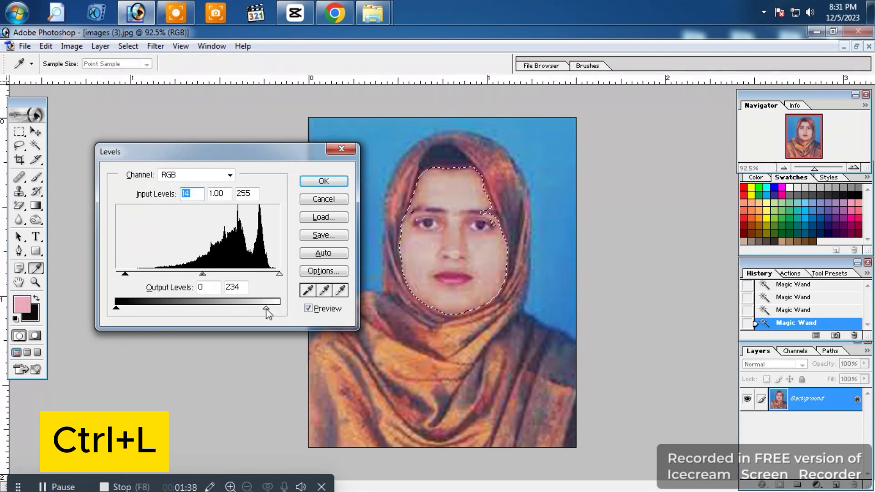
pyautogui.press('Return')
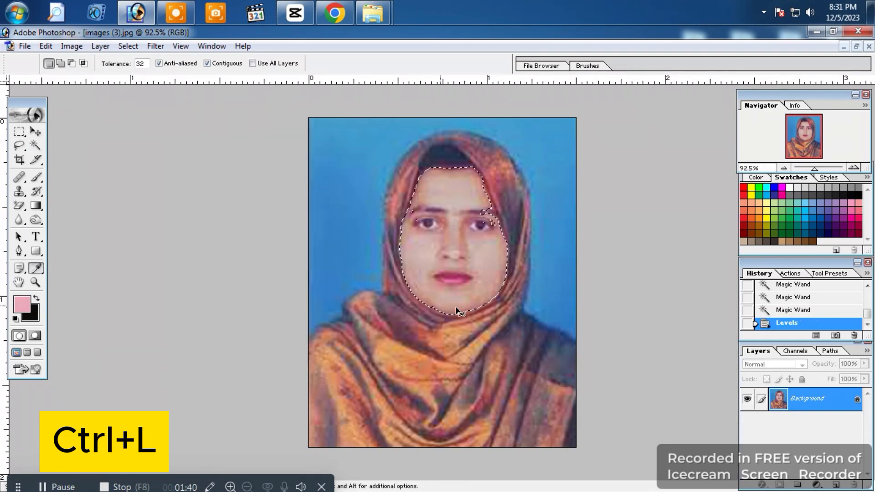
# - Raise the saturation of the selected face slightly with Hue/Saturation and deselect it
pyautogui.hotkey('ctrl', 'u')
pyautogui.moveTo(604, 222); pyautogui.dragTo(612, 222)
pyautogui.press('Return')
pyautogui.hotkey('ctrl', 'd')
# - Smooth the skin from beside the nose down to the jaw on the image's left side with the Clone Stamp
pyautogui.scroll(1, 463, 267)
pyautogui.hotkey('alt', 's')
pyautogui.press('Escape')
pyautogui.press('s')
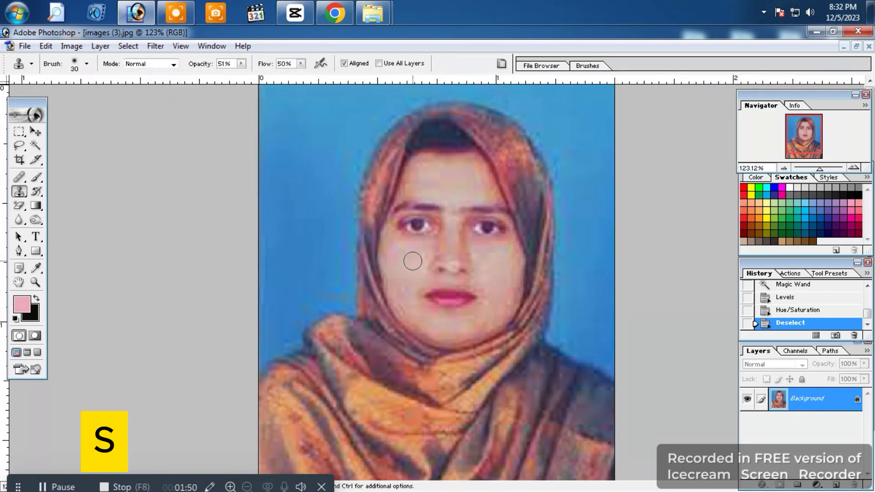
pyautogui.keyDown('alt'); pyautogui.click(412, 259); pyautogui.keyUp('alt')
pyautogui.click(417, 256)
pyautogui.click(422, 252)
pyautogui.click(423, 250)
pyautogui.click(417, 268)
pyautogui.click(404, 285)
pyautogui.click(400, 284)
pyautogui.click(404, 310)
pyautogui.click(394, 283)
# - Clone clean cheek skin over the area beneath the eye on the image's left side
pyautogui.keyDown('alt'); pyautogui.click(387, 262); pyautogui.keyUp('alt')
pyautogui.click(392, 240)
pyautogui.keyDown('alt'); pyautogui.click(391, 250); pyautogui.keyUp('alt')
pyautogui.click(401, 242)
pyautogui.click(425, 240)
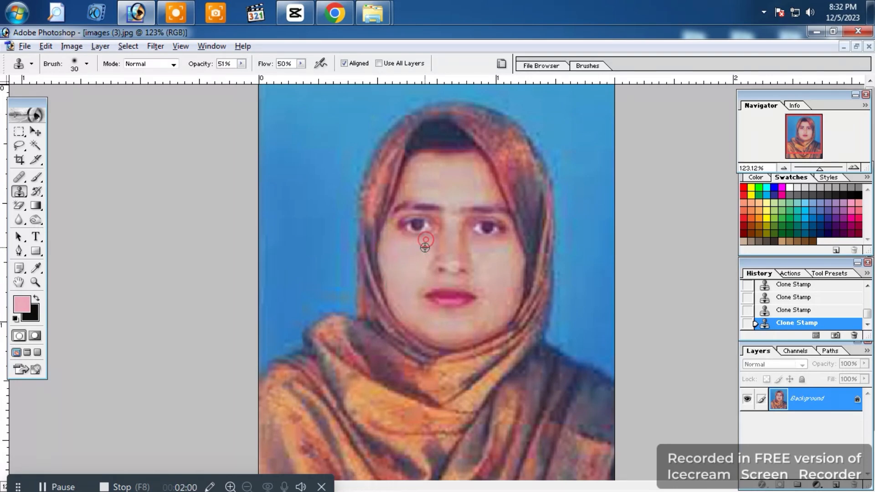
# - Clone-stamp the nose bridge and the cheek and jaw on the image's right side to even the skin
pyautogui.click(454, 253)
pyautogui.click(465, 252)
pyautogui.click(508, 275)
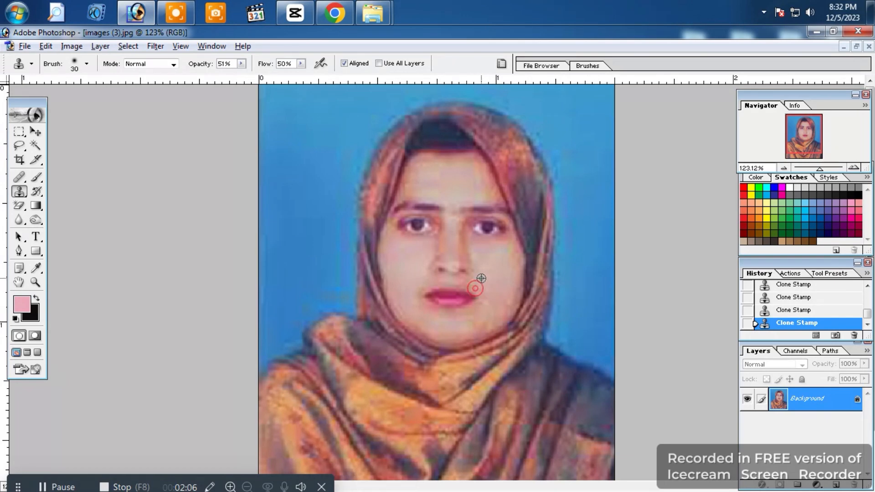
pyautogui.click(495, 313)
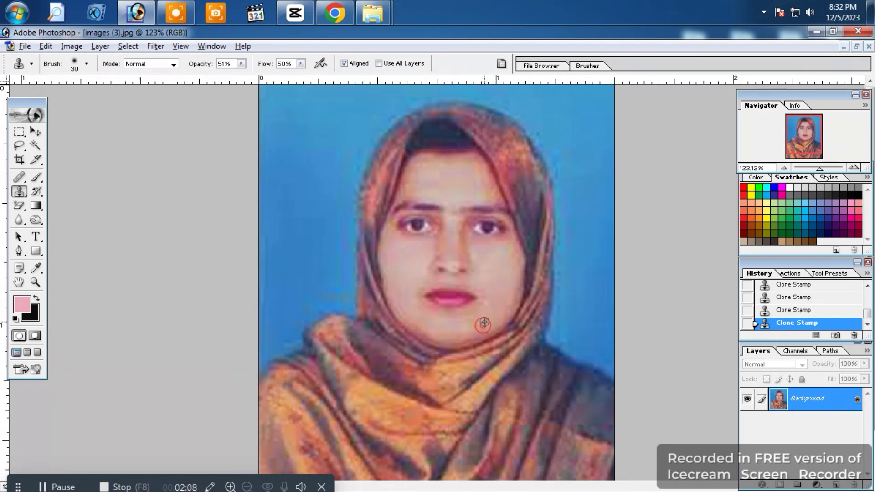
pyautogui.click(488, 303)
pyautogui.click(505, 300)
pyautogui.click(507, 285)
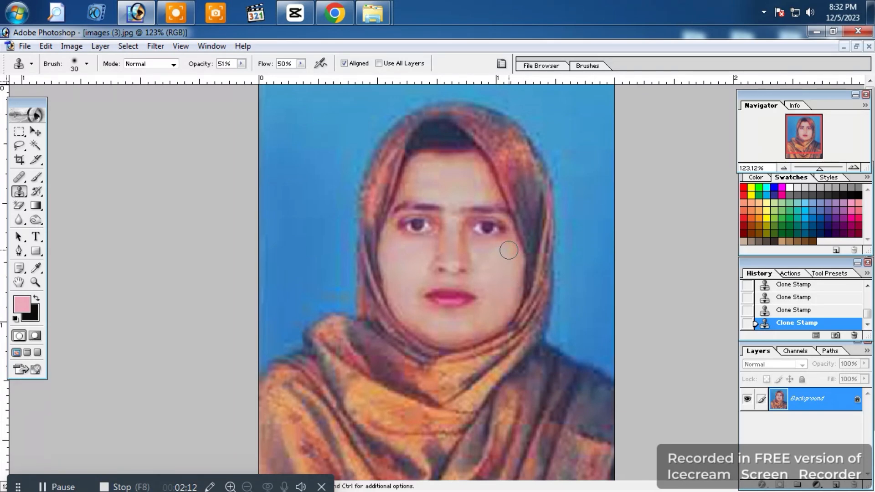
# - Even out the forehead skin below the hairline with Clone Stamp dabs
pyautogui.click(455, 160)
pyautogui.click(482, 178)
pyautogui.click(433, 191)
pyautogui.click(418, 181)
pyautogui.click(444, 163)
pyautogui.scroll(3, 447, 188)
pyautogui.scroll(3, 447, 187)
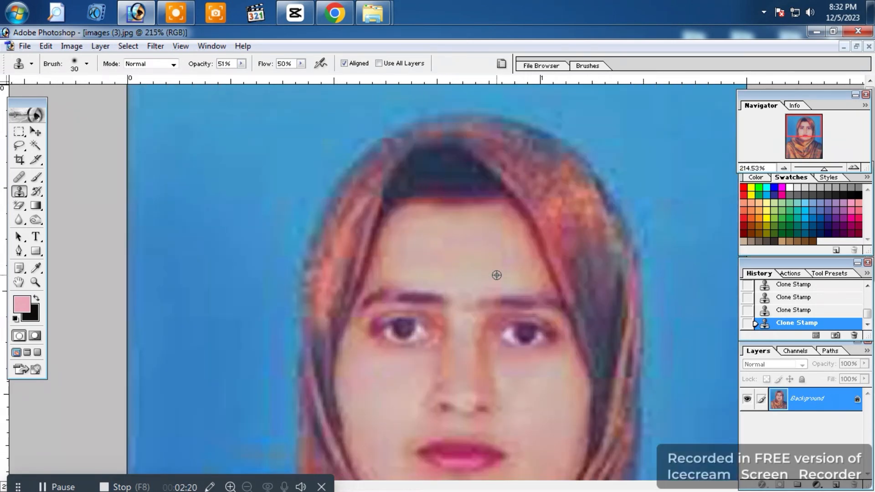
pyautogui.click(479, 242)
pyautogui.click(501, 229)
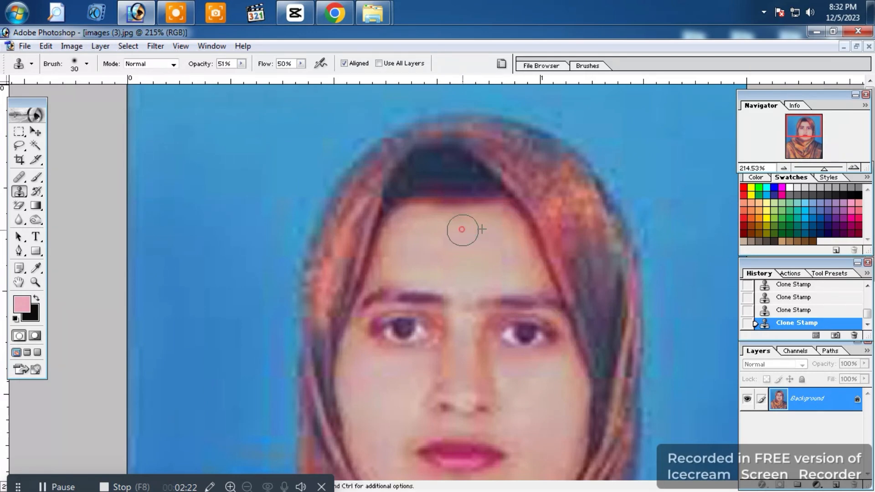
# - Retouch the skin beside the nose and mouth and along the image-left jaw with the Clone Stamp, sampling nearby skin
pyautogui.scroll(-2, 396, 315)
pyautogui.scroll(-1, 396, 315)
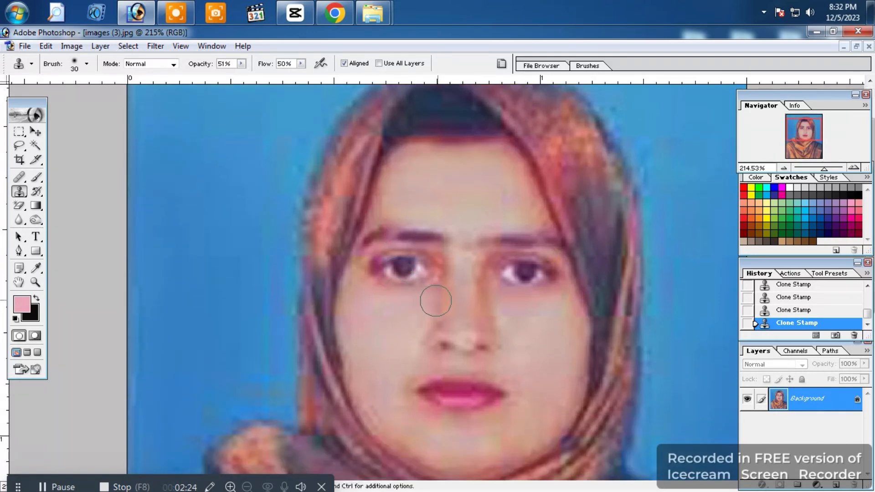
pyautogui.click(417, 335)
pyautogui.keyDown('alt'); pyautogui.click(407, 337); pyautogui.keyUp('alt')
pyautogui.click(397, 365)
pyautogui.click(396, 380)
pyautogui.click(377, 371)
pyautogui.click(376, 401)
pyautogui.click(388, 436)
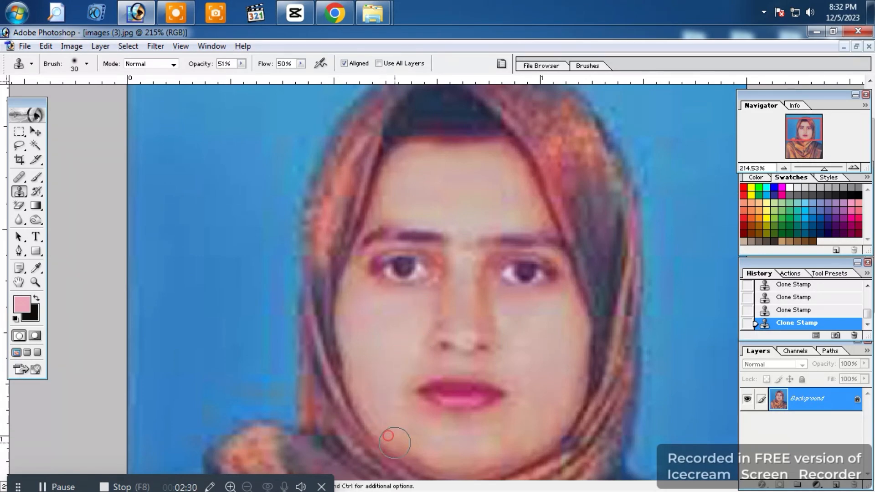
pyautogui.keyDown('alt'); pyautogui.click(436, 445); pyautogui.keyUp('alt')
pyautogui.keyDown('alt'); pyautogui.click(463, 358); pyautogui.keyUp('alt')
pyautogui.keyDown('alt'); pyautogui.click(451, 308); pyautogui.keyUp('alt')
# - Rotate the canvas 90° clockwise
pyautogui.scroll(1, 460, 294)
pyautogui.scroll(3, 461, 295)
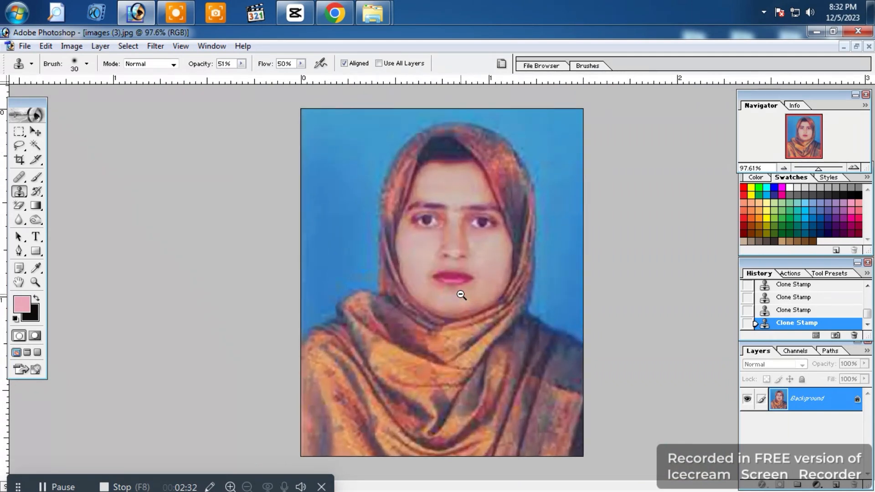
pyautogui.click(102, 48)
pyautogui.moveTo(83, 50)
pyautogui.moveTo(157, 47)
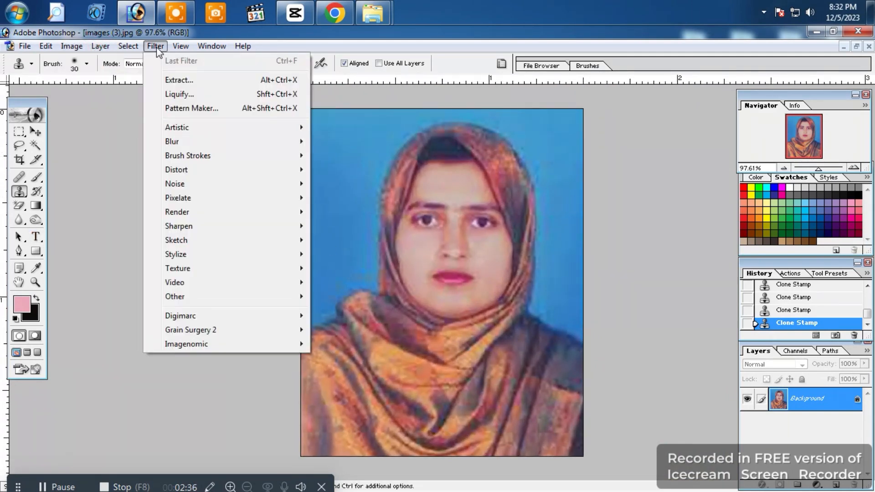
pyautogui.click(69, 49)
pyautogui.click(77, 47)
pyautogui.moveTo(105, 176)
pyautogui.click(192, 188)
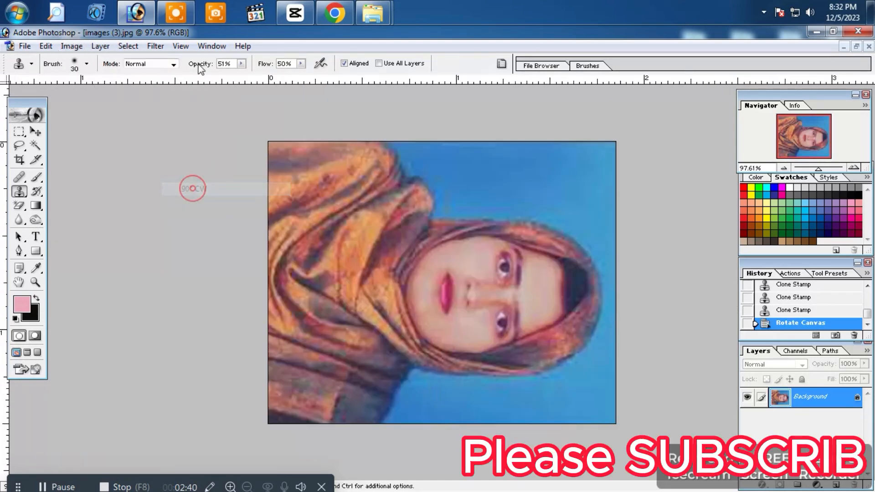
# - Apply the Grain Surgery 2 Remove Grain filter with 42% noise reduction, 3 degraining passes and Multichannel mode
pyautogui.click(155, 46)
pyautogui.moveTo(214, 330)
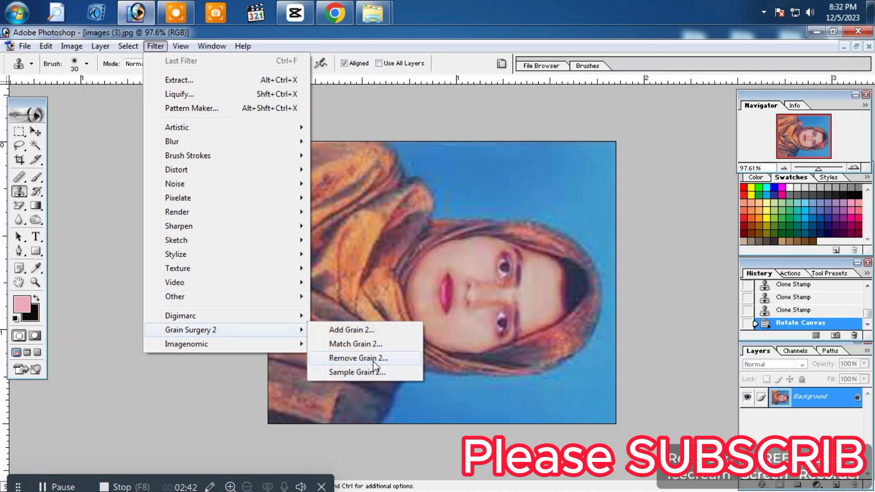
pyautogui.click(374, 359)
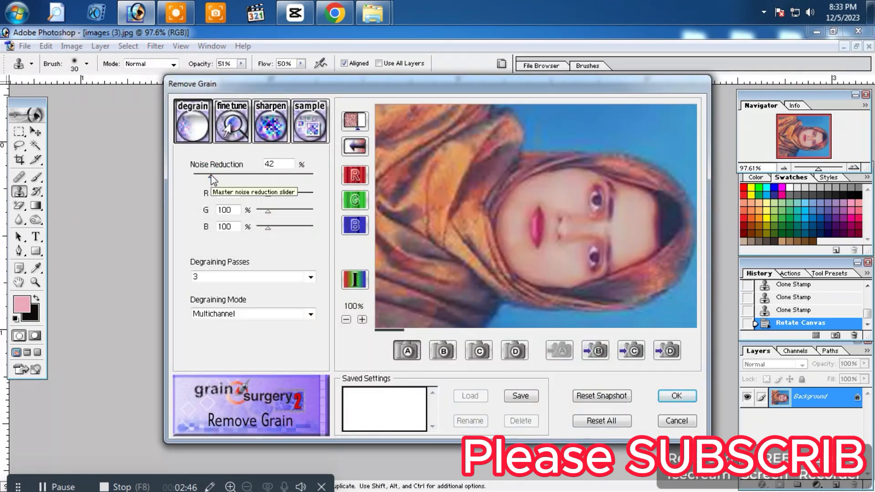
pyautogui.press('Return')
# - Rotate the canvas 90° counterclockwise to bring the portrait upright
pyautogui.click(71, 46)
pyautogui.moveTo(121, 176)
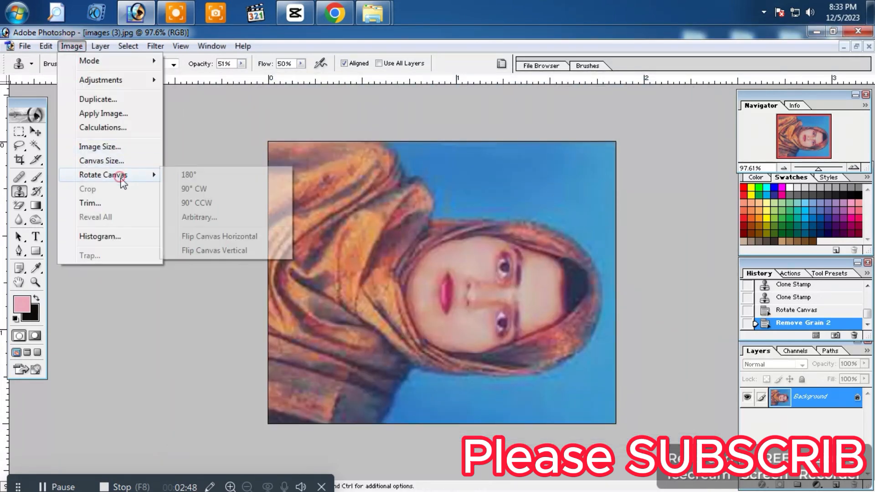
pyautogui.click(200, 201)
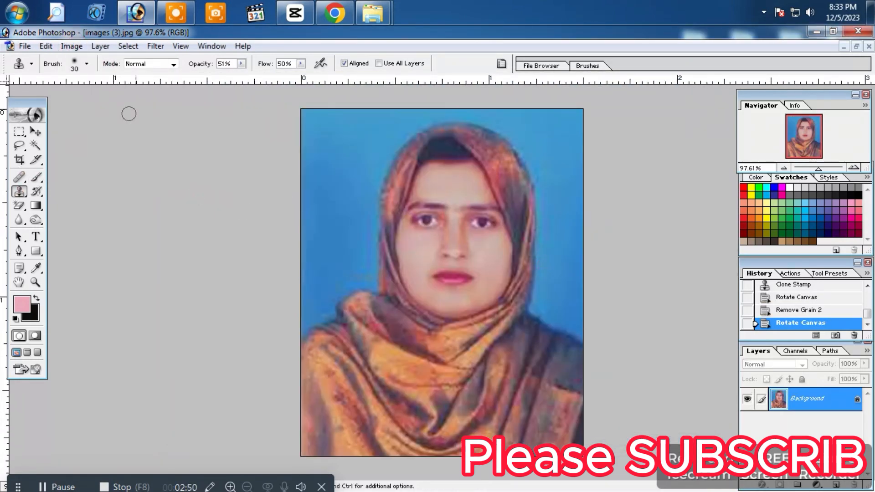
# - Extract the woman from her background, outlining her edges with the size 69 highlighter and filling the figure for retention
pyautogui.click(155, 46)
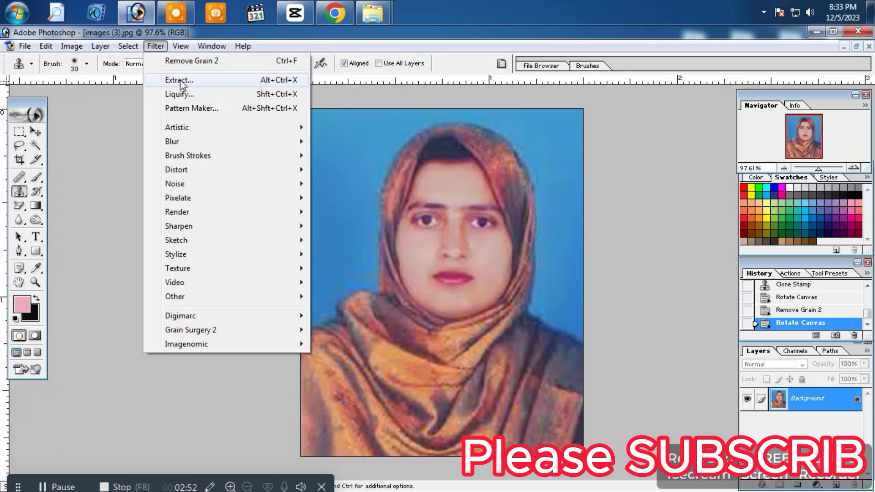
pyautogui.click(179, 80)
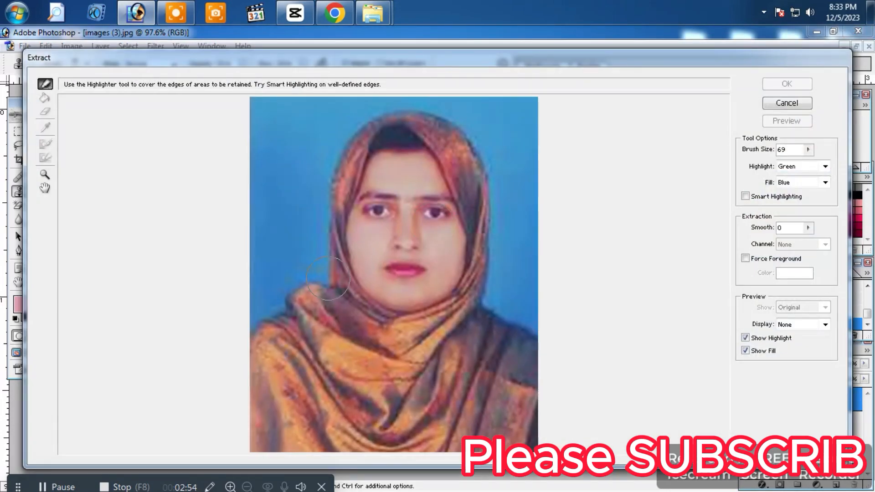
pyautogui.moveTo(235, 322)
pyautogui.mouseDown()
pyautogui.moveTo(289, 276)
pyautogui.moveTo(313, 266)
pyautogui.mouseUp()
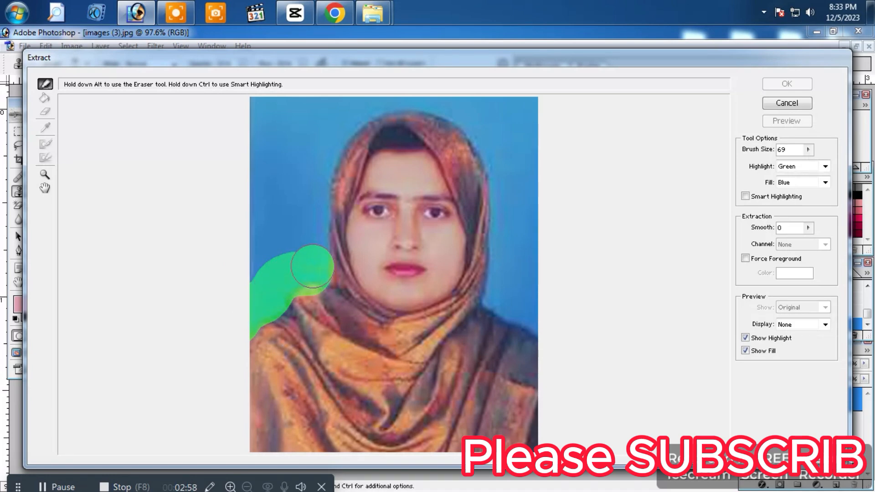
pyautogui.moveTo(324, 135); pyautogui.dragTo(305, 246)
pyautogui.moveTo(325, 128)
pyautogui.mouseDown()
pyautogui.moveTo(365, 108)
pyautogui.moveTo(464, 110)
pyautogui.moveTo(501, 178)
pyautogui.moveTo(500, 289)
pyautogui.moveTo(562, 346)
pyautogui.moveTo(594, 307)
pyautogui.mouseUp()
pyautogui.click(44, 98)
pyautogui.click(428, 218)
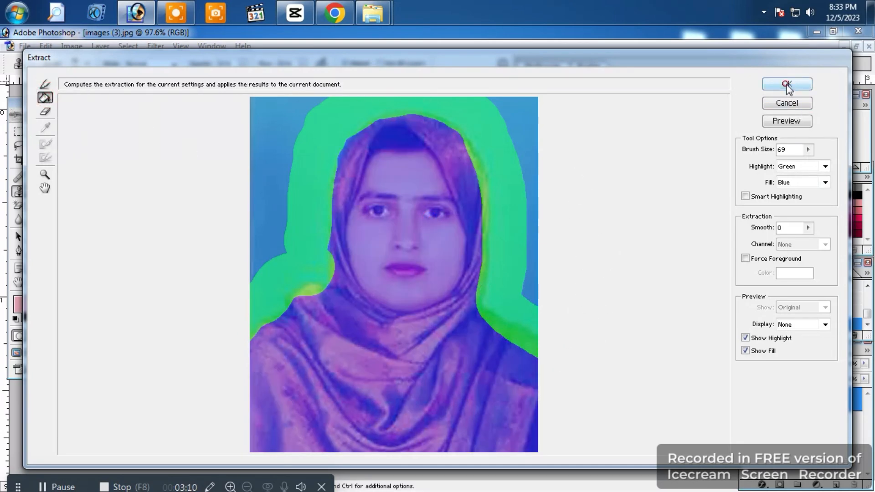
pyautogui.click(787, 84)
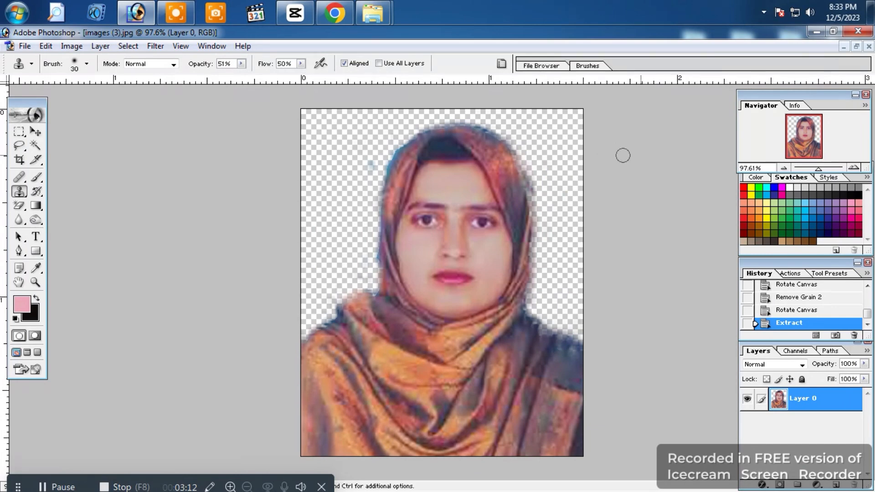
# - Shrink the portrait to a floating window, open the plain blue background JPEG from the Desktop and place its window beside it
pyautogui.click(857, 46)
pyautogui.doubleClick(571, 158)
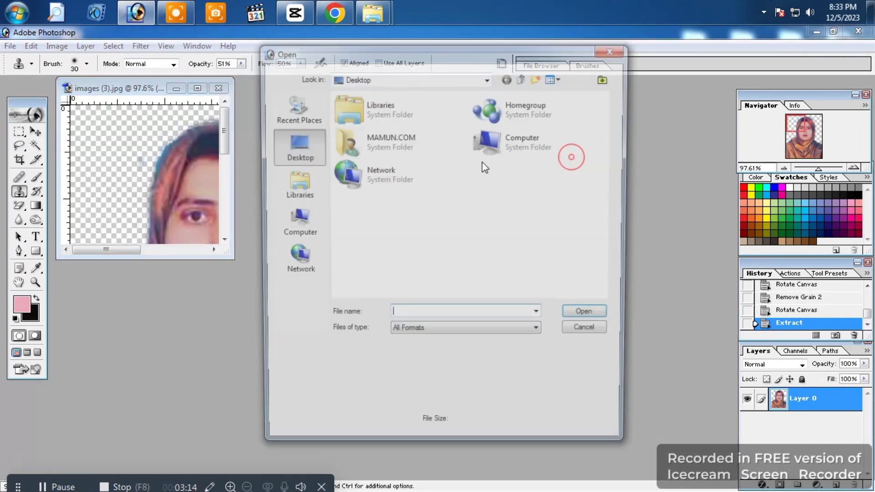
pyautogui.scroll(-5, 503, 187)
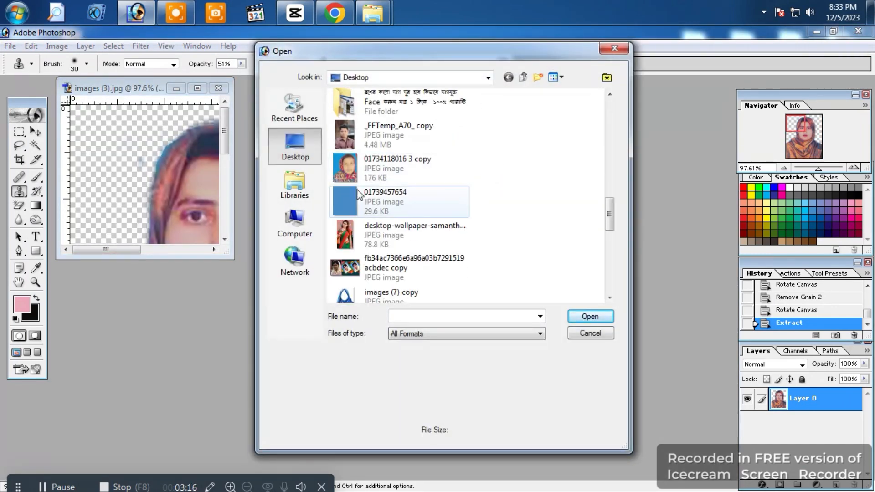
pyautogui.doubleClick(392, 199)
pyautogui.moveTo(225, 100); pyautogui.dragTo(492, 105)
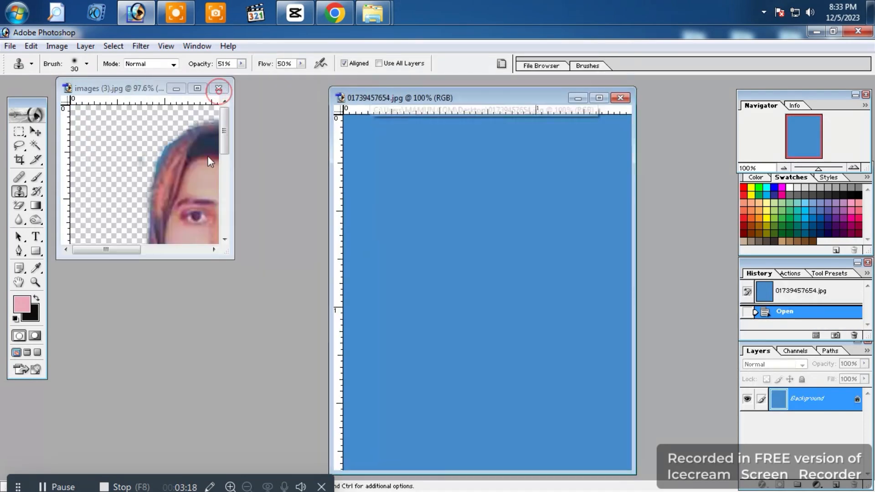
# - Move the extracted portrait onto the plain blue background image and align it to cover the canvas width
pyautogui.click(35, 132)
pyautogui.click(192, 206)
pyautogui.moveTo(193, 206); pyautogui.dragTo(591, 125)
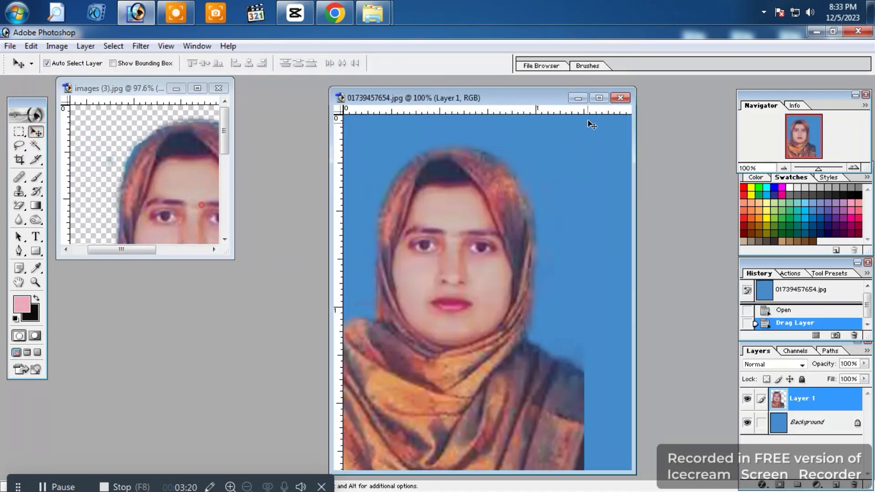
pyautogui.click(598, 98)
pyautogui.moveTo(403, 255); pyautogui.dragTo(446, 235)
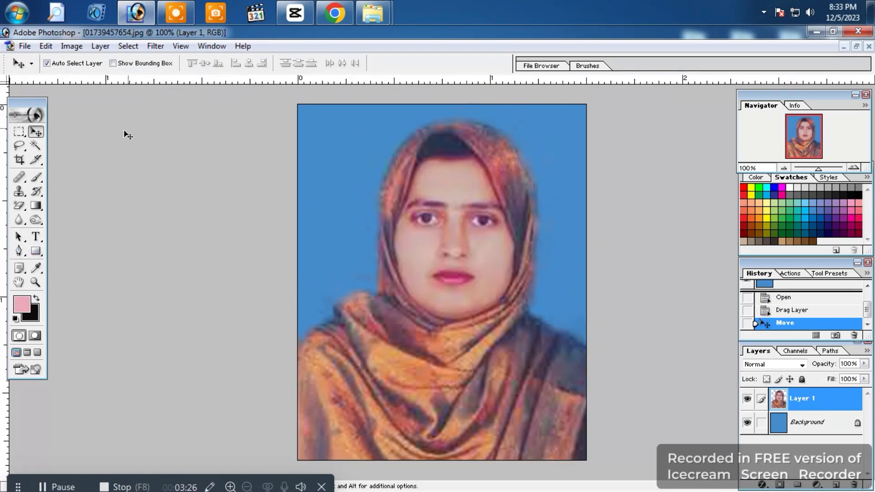
# - Set the Clone Stamp's flow and opacity to 100%
pyautogui.moveTo(17, 192); pyautogui.dragTo(47, 201)
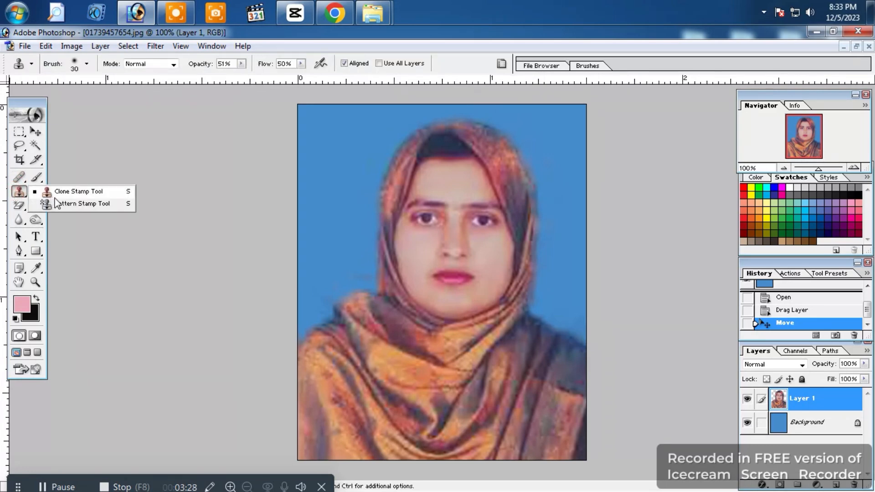
pyautogui.click(53, 197)
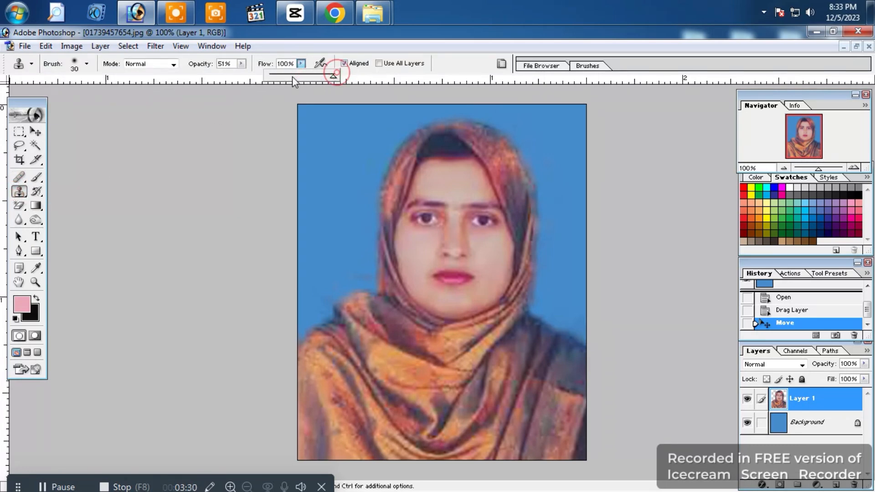
pyautogui.click(241, 64)
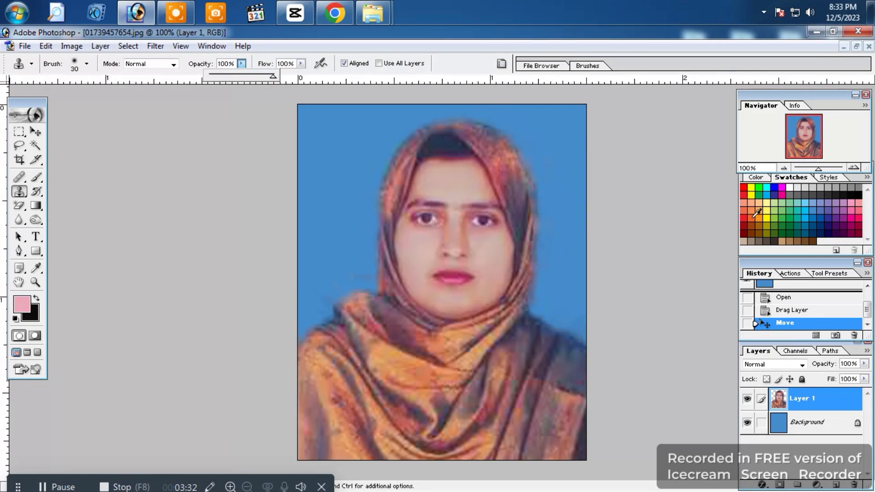
# - Save the composite to the Desktop as a JPEG copy under the suggested file name
pyautogui.hotkey('ctrl', 'shift', 's')
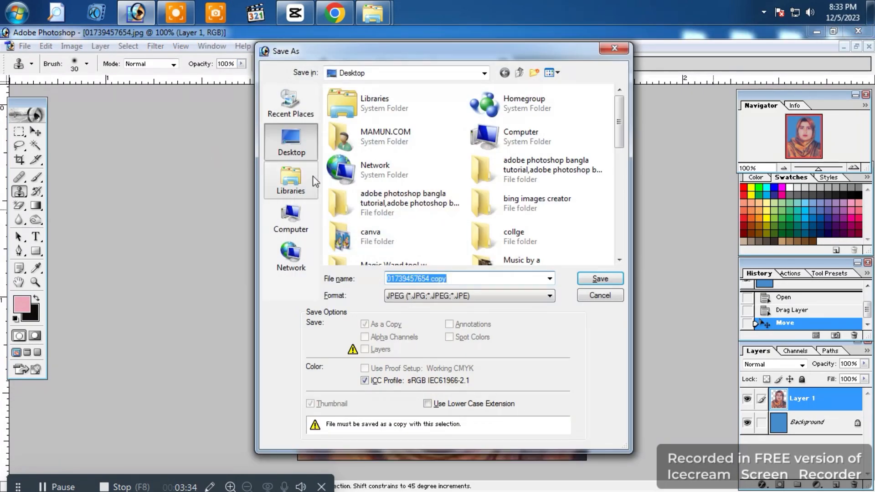
pyautogui.click(596, 280)
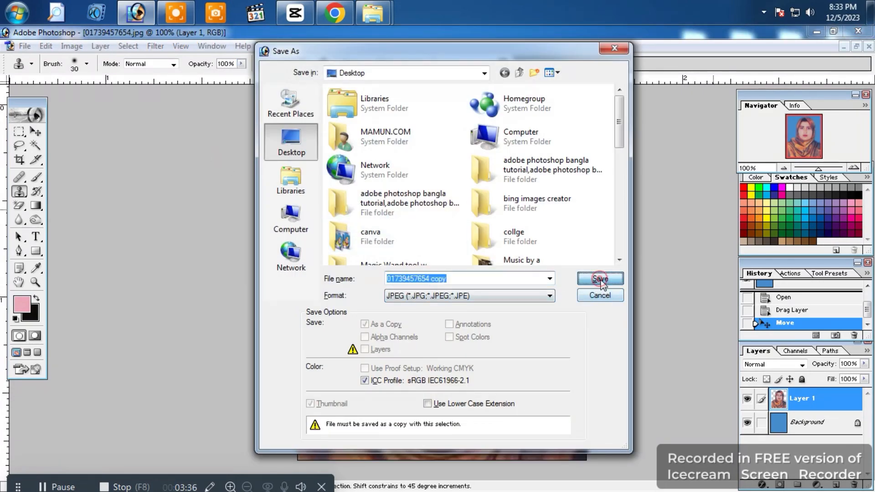
pyautogui.click(528, 151)
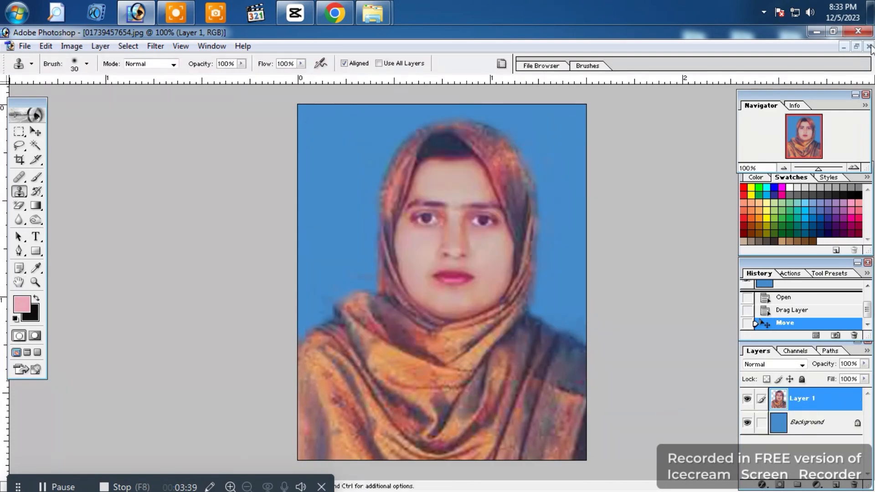
# - Save the composite again as a JPEG on the Desktop with quality 12 (Maximum) and Baseline ("Standard") format
pyautogui.click(24, 46)
pyautogui.click(76, 162)
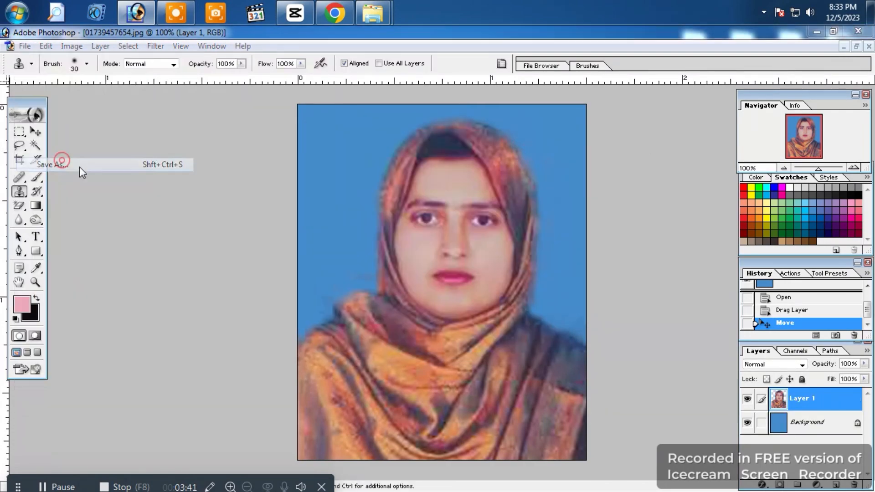
pyautogui.click(488, 301)
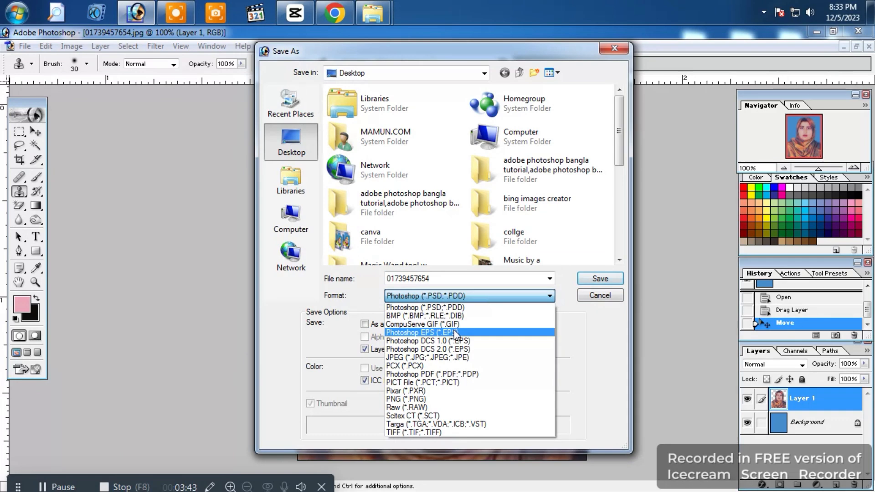
pyautogui.click(444, 357)
pyautogui.click(589, 280)
pyautogui.click(416, 216)
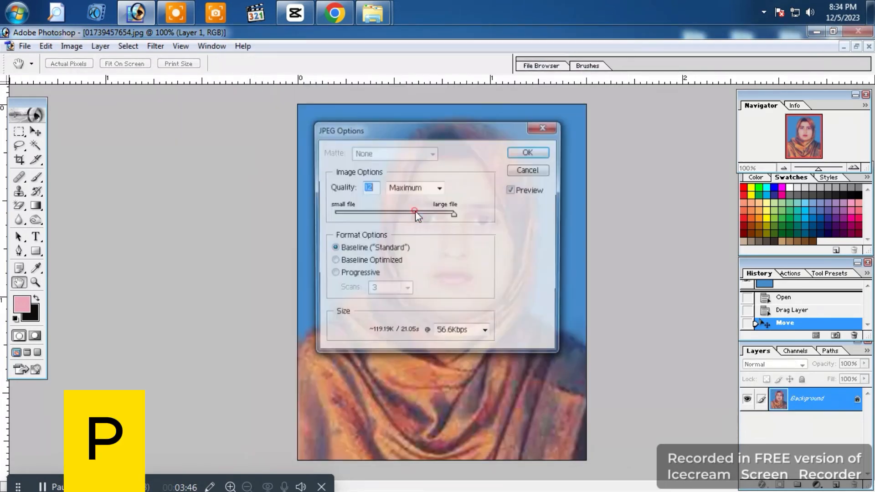
pyautogui.click(527, 157)
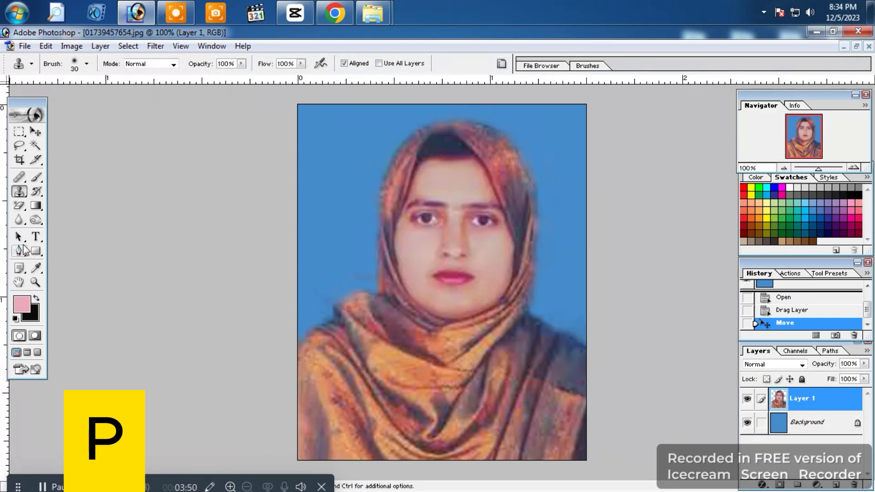
# - Start a Pen path at the canvas edge and trace the image-left shoulder up to the base of the headscarf
pyautogui.click(22, 250)
pyautogui.click(297, 347)
pyautogui.click(310, 334)
pyautogui.click(331, 321)
pyautogui.click(335, 307)
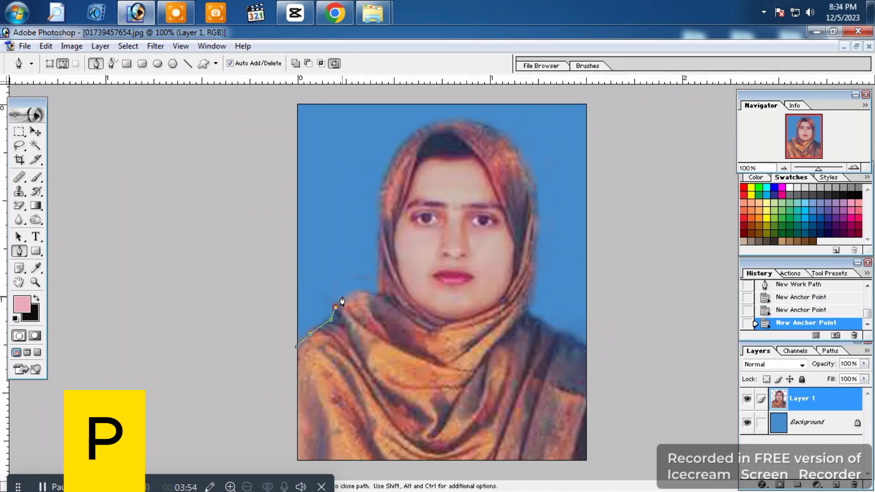
pyautogui.click(358, 292)
pyautogui.click(374, 295)
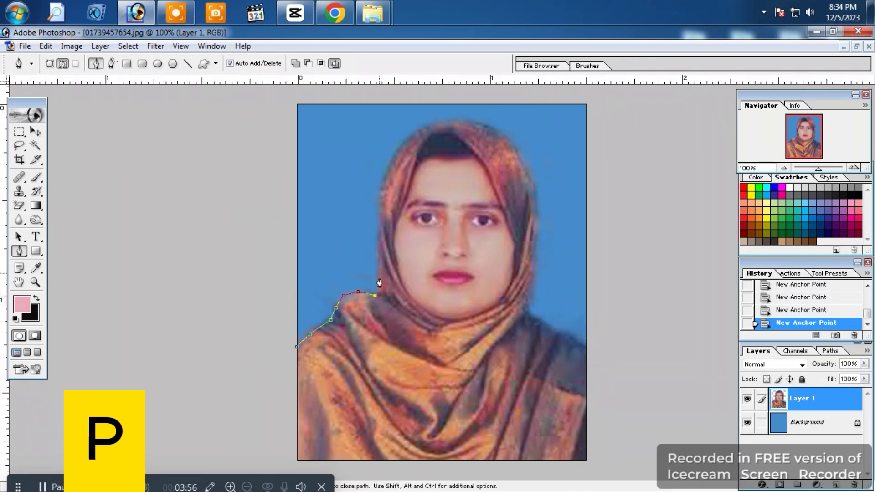
pyautogui.press('Return')
# - Continue the path with curved segments over the top of the headscarf and down its image-right side to the neck
pyautogui.moveTo(406, 145); pyautogui.dragTo(440, 124)
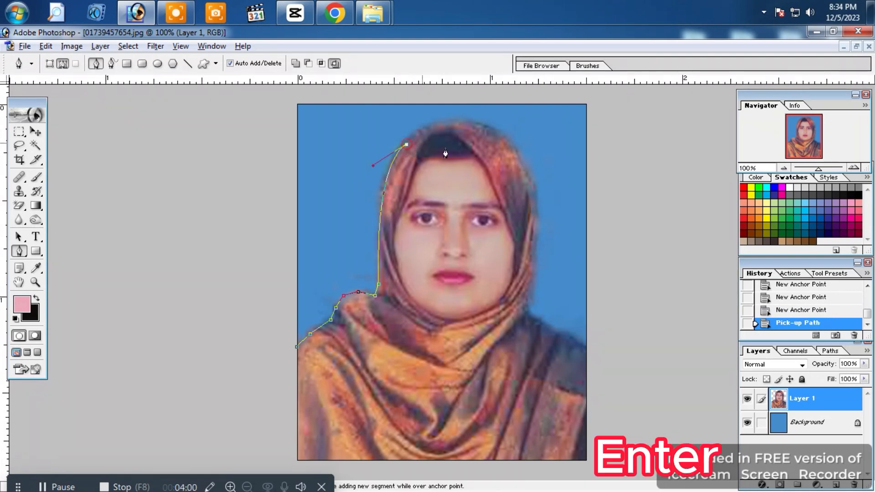
pyautogui.moveTo(554, 234); pyautogui.dragTo(583, 275)
pyautogui.keyDown('alt'); pyautogui.click(529, 175); pyautogui.keyUp('alt')
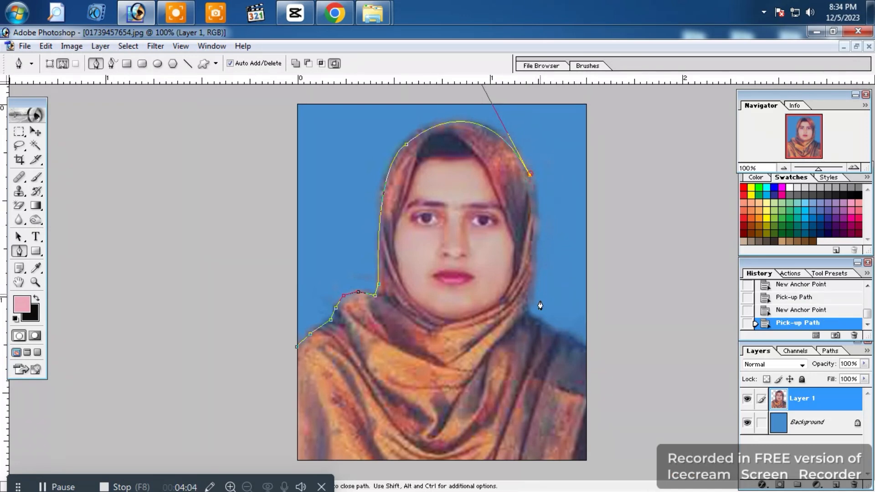
pyautogui.moveTo(528, 309); pyautogui.dragTo(522, 325)
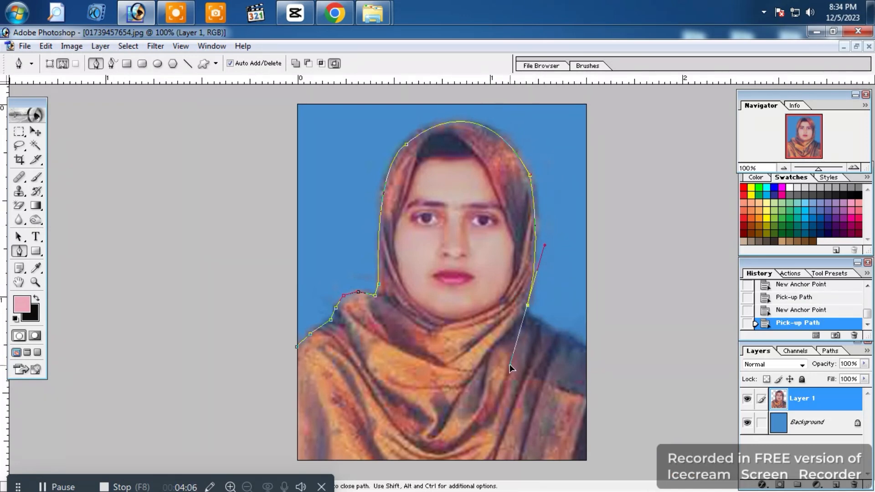
pyautogui.click(526, 310)
# - Extend the path past the image-right shoulder and close it around the blue background outside the figure
pyautogui.click(610, 363)
pyautogui.keyDown('ctrl'); pyautogui.keyDown('alt'); pyautogui.click(670, 280); pyautogui.keyUp('alt'); pyautogui.keyUp('ctrl')
pyautogui.click(638, 148)
pyautogui.click(379, 131)
pyautogui.click(291, 187)
pyautogui.click(316, 308)
pyautogui.click(345, 325)
# - Turn the path into a selection, delete the leftover fringe around the figure from Layer 1, and deselect
pyautogui.rightClick(369, 255)
pyautogui.click(413, 319)
pyautogui.press('Return')
pyautogui.press('Delete')
pyautogui.hotkey('ctrl', 'd')
pyautogui.hotkey('ctrl', '0')
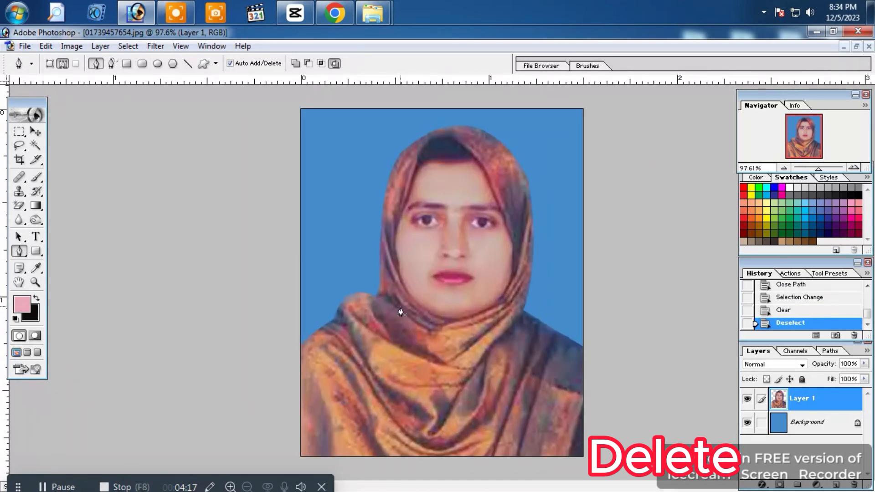
# - Select the patches of the scarf's lower folds with the additive Magic Wand at tolerance 32 and feather the selection
pyautogui.click(36, 132)
pyautogui.click(36, 146)
pyautogui.click(416, 410)
pyautogui.click(449, 424)
pyautogui.click(494, 423)
pyautogui.click(522, 459)
pyautogui.click(528, 428)
pyautogui.click(547, 410)
pyautogui.click(469, 358)
pyautogui.click(410, 365)
pyautogui.click(377, 379)
pyautogui.click(369, 395)
pyautogui.click(341, 405)
pyautogui.rightClick(409, 387)
pyautogui.click(443, 277)
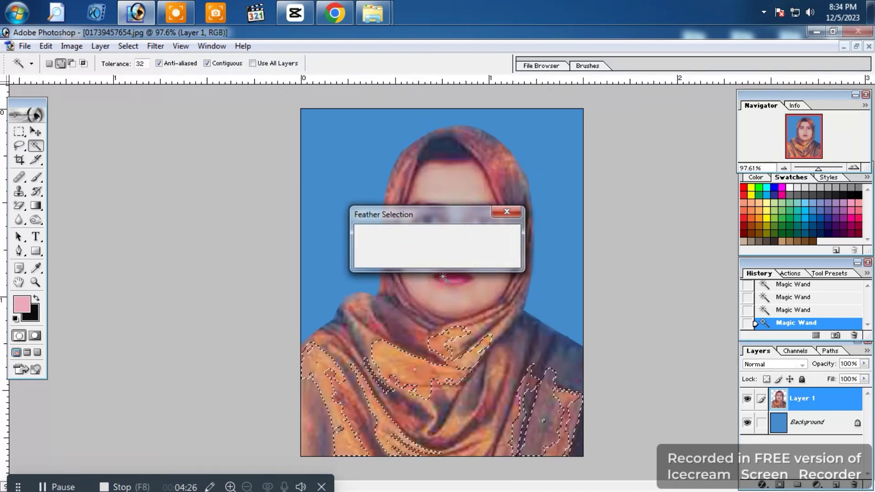
pyautogui.press('Return')
# - Add the remaining scarf areas at the neck, shoulders and head to the selection with the Magic Wand, leaving out the face
pyautogui.click(404, 339)
pyautogui.click(419, 348)
pyautogui.click(414, 329)
pyautogui.click(400, 314)
pyautogui.click(385, 307)
pyautogui.click(365, 315)
pyautogui.click(353, 340)
pyautogui.click(336, 364)
pyautogui.click(323, 394)
pyautogui.click(316, 407)
pyautogui.click(318, 440)
pyautogui.click(493, 407)
pyautogui.click(495, 379)
pyautogui.click(466, 408)
pyautogui.click(444, 399)
pyautogui.click(446, 348)
pyautogui.click(407, 328)
pyautogui.click(476, 146)
pyautogui.click(493, 354)
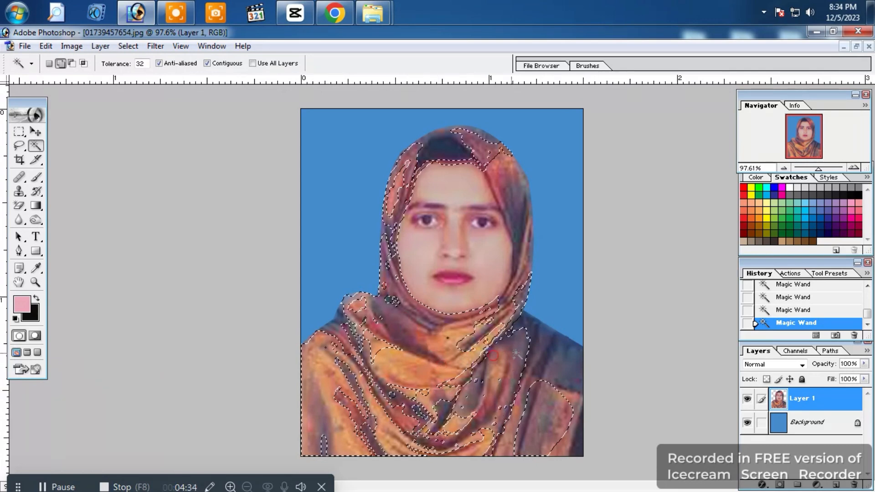
pyautogui.click(452, 428)
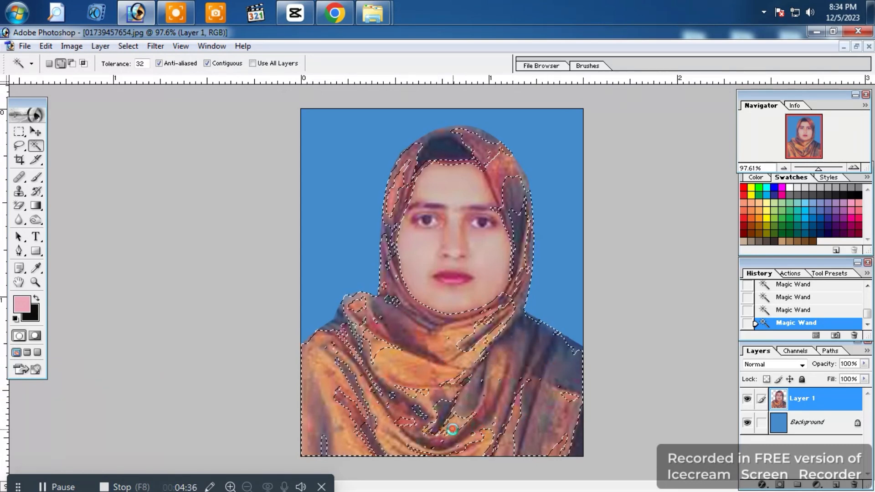
pyautogui.click(509, 171)
pyautogui.click(520, 198)
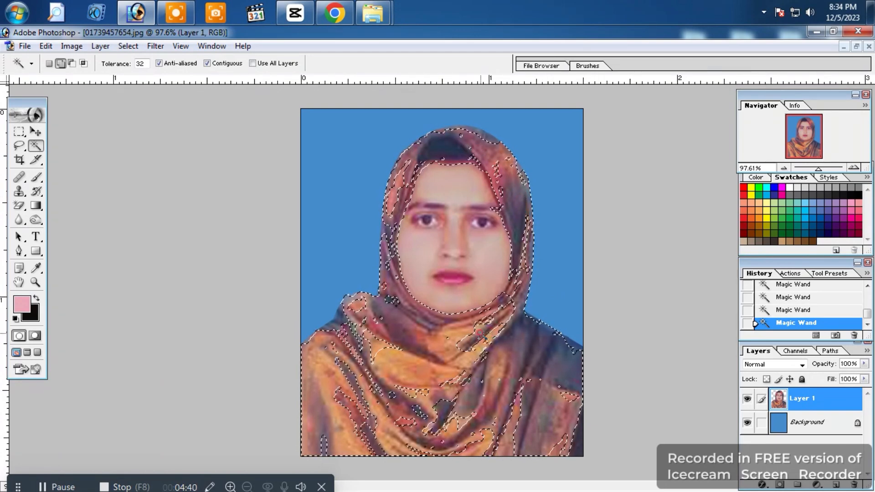
pyautogui.click(354, 410)
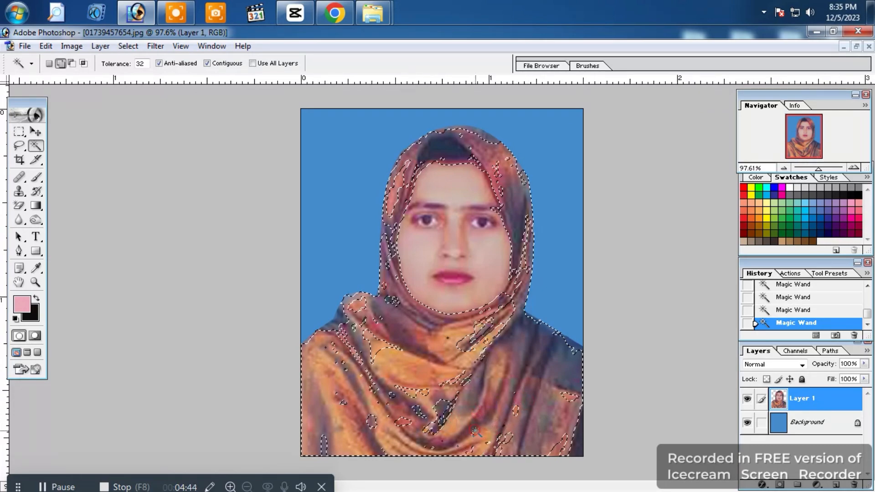
# - Adjust the selected scarf with Hue/Saturation at hue -12, saturation about +18 and lightness -9
pyautogui.hotkey('ctrl', 'u')
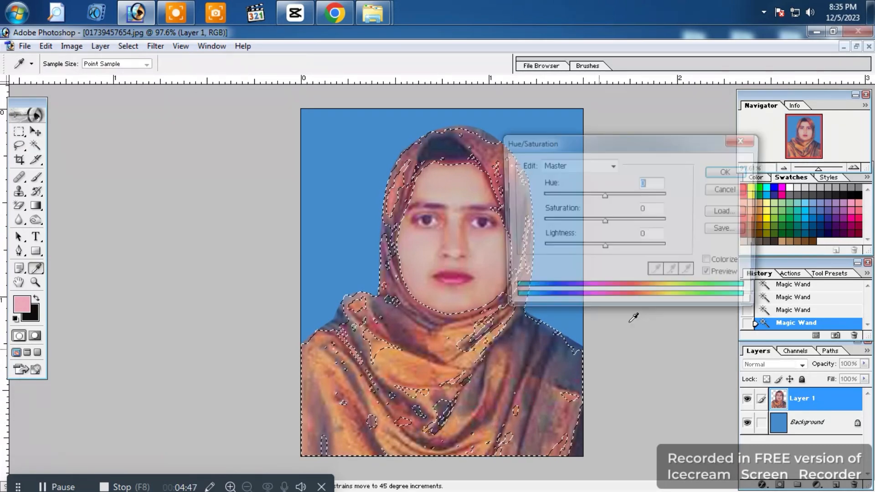
pyautogui.moveTo(605, 223); pyautogui.dragTo(636, 226)
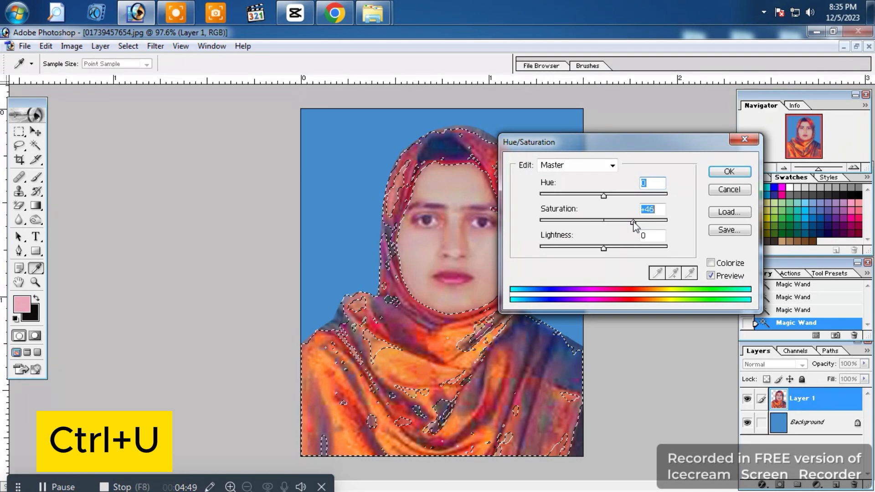
pyautogui.moveTo(606, 197)
pyautogui.mouseDown()
pyautogui.moveTo(646, 199)
pyautogui.moveTo(599, 199)
pyautogui.mouseUp()
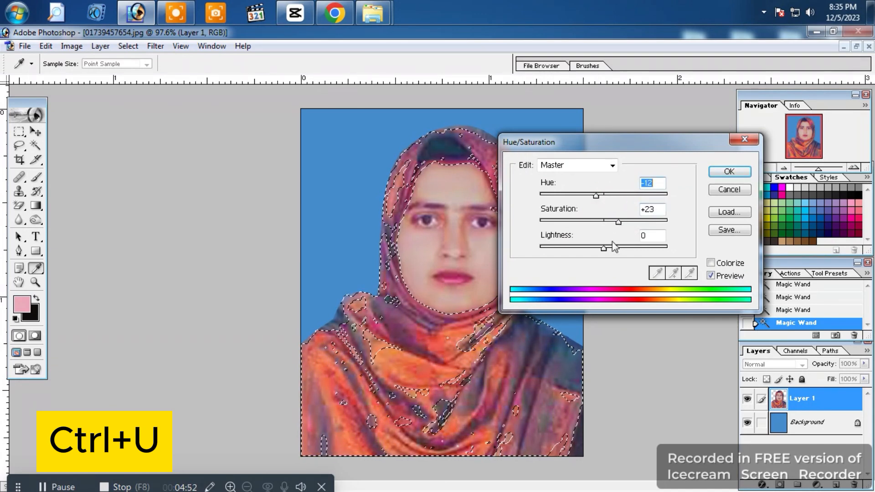
pyautogui.moveTo(606, 248)
pyautogui.mouseDown()
pyautogui.moveTo(620, 249)
pyautogui.moveTo(601, 249)
pyautogui.mouseUp()
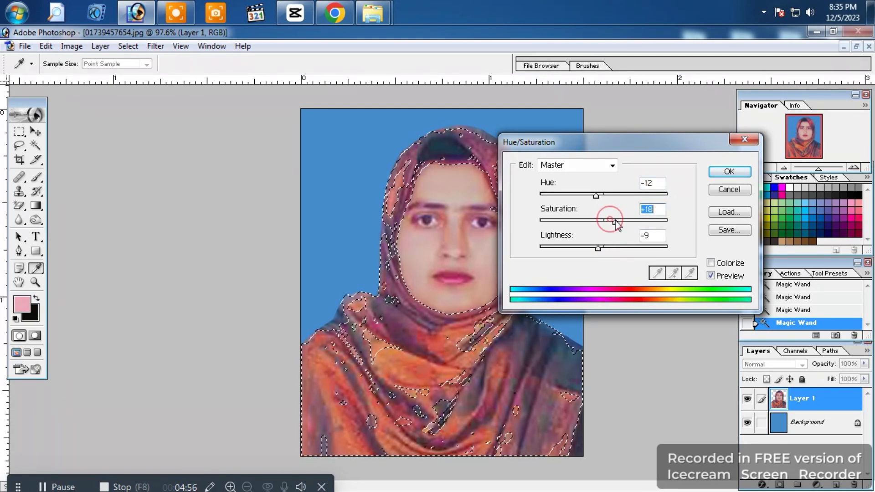
pyautogui.press('Return')
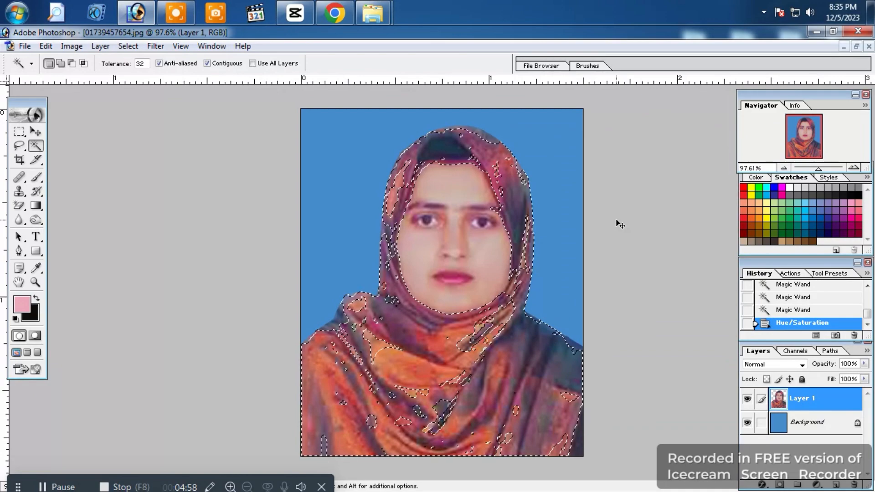
# - Shift the scarf's midtones with Color Balance toward red, magenta (-20) and blue (+28)
pyautogui.hotkey('ctrl', 'b')
pyautogui.moveTo(689, 226); pyautogui.dragTo(707, 227)
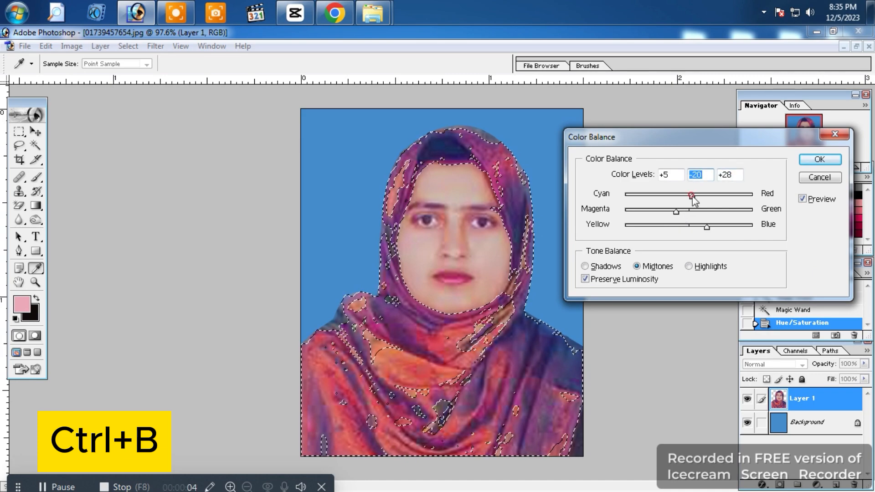
pyautogui.moveTo(704, 196); pyautogui.dragTo(708, 196)
pyautogui.press('Return')
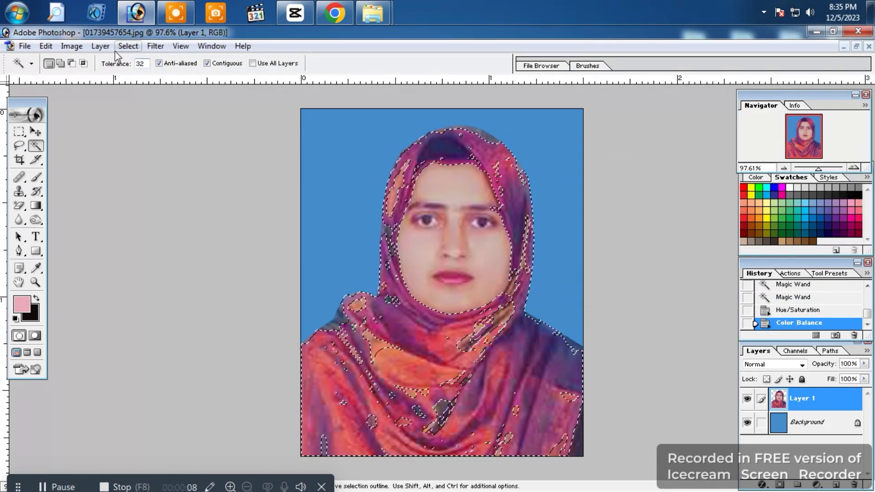
# - Start a Selective Color adjustment on the scarf, setting black to +33% for Reds and +24% for Magentas
pyautogui.click(72, 47)
pyautogui.moveTo(106, 80)
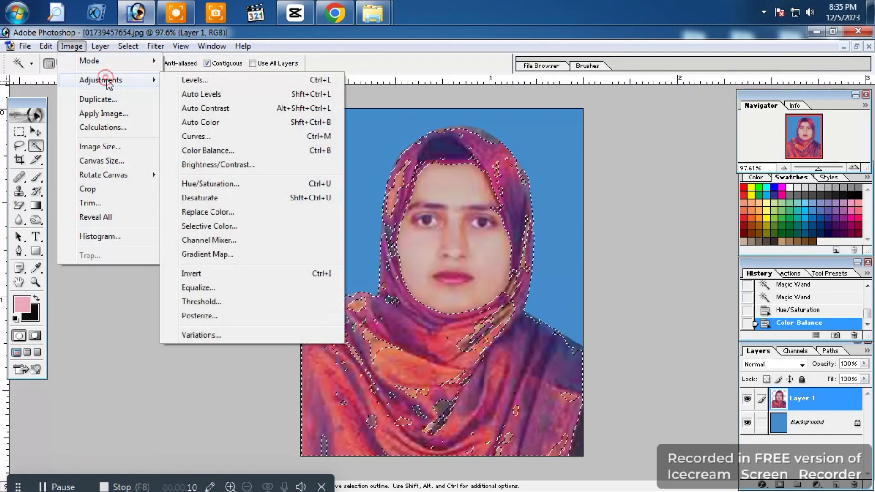
pyautogui.click(202, 227)
pyautogui.click(196, 164)
pyautogui.click(191, 172)
pyautogui.moveTo(188, 279); pyautogui.dragTo(210, 281)
pyautogui.click(195, 163)
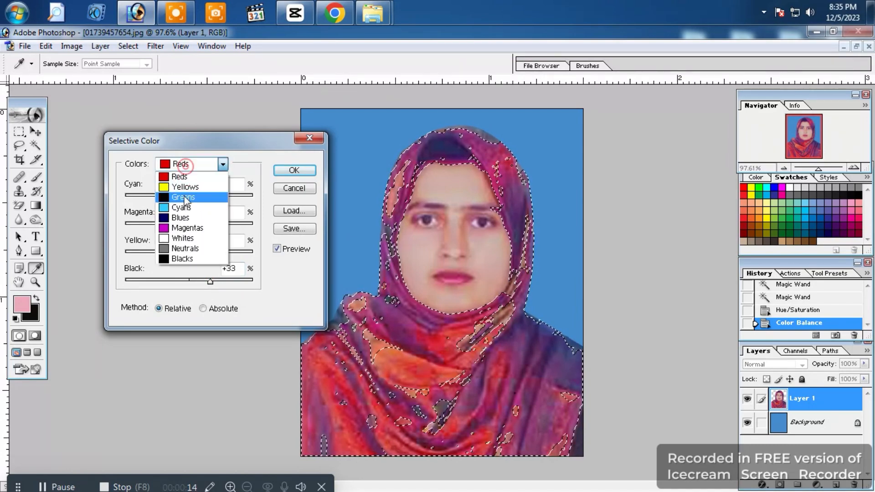
pyautogui.click(182, 228)
pyautogui.moveTo(189, 280); pyautogui.dragTo(204, 280)
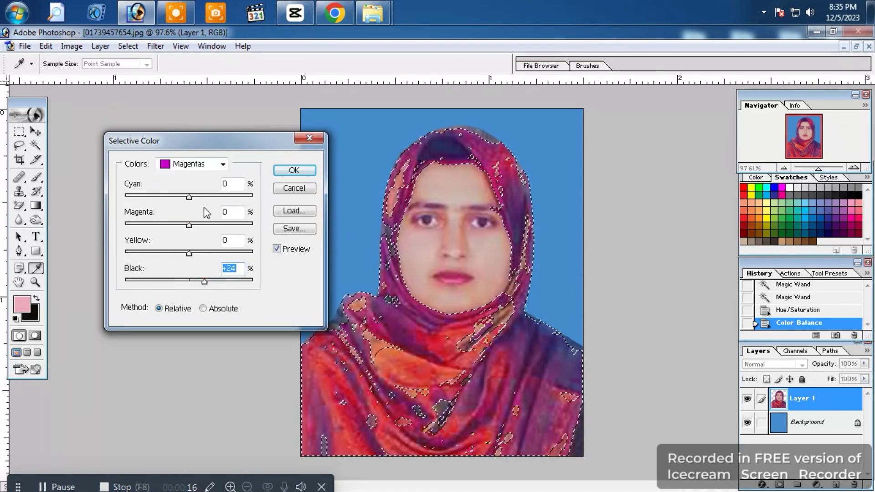
pyautogui.click(195, 164)
pyautogui.click(181, 227)
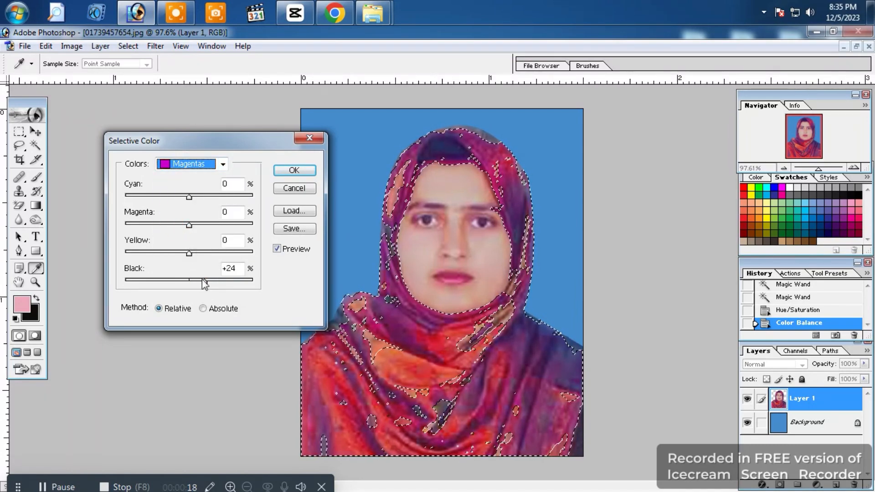
# - Set the Selective Color black to +13% for Reds and about +18% for Blues, apply the adjustment and deselect
pyautogui.click(182, 171)
pyautogui.click(183, 187)
pyautogui.moveTo(188, 279); pyautogui.dragTo(197, 279)
pyautogui.click(194, 164)
pyautogui.click(182, 197)
pyautogui.click(194, 164)
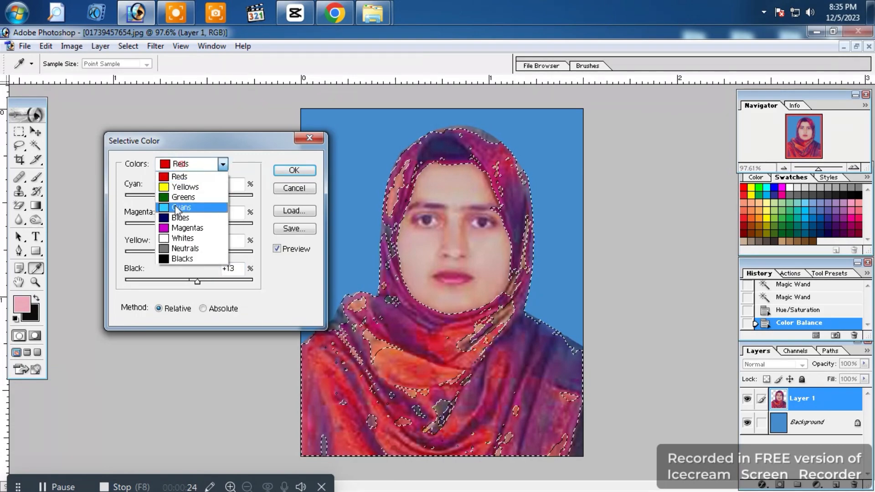
pyautogui.click(175, 219)
pyautogui.moveTo(188, 280); pyautogui.dragTo(196, 280)
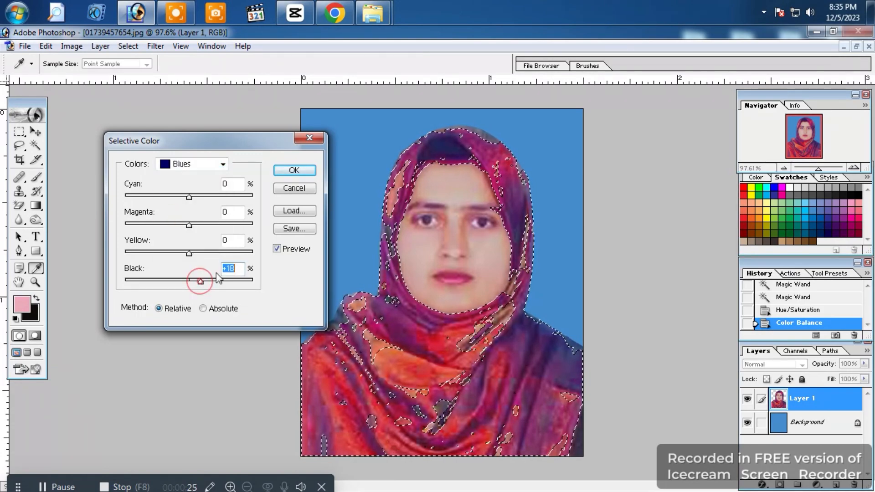
pyautogui.click(301, 169)
pyautogui.click(665, 223)
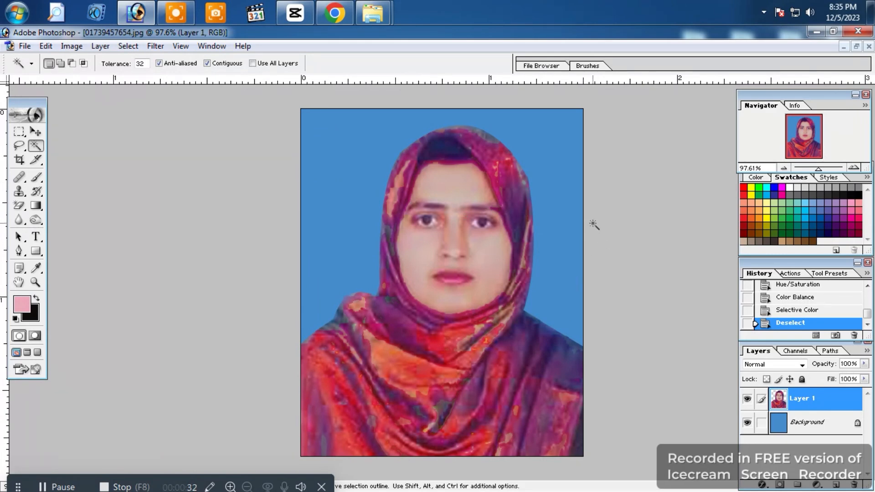
# - Try to clone forehead skin over the scarf's lower edge with the Clone Stamp at 100% opacity, and undo the strokes
pyautogui.scroll(3, 597, 220)
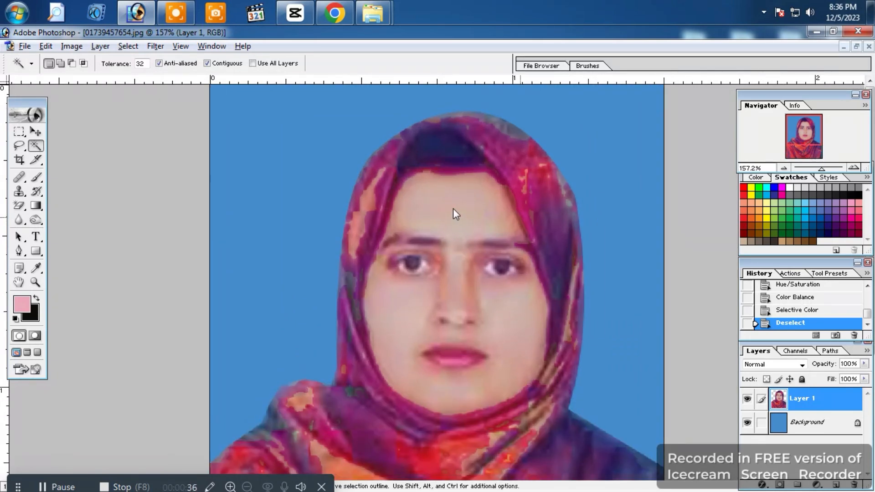
pyautogui.hotkey('alt', 's')
pyautogui.press('Escape')
pyautogui.press('s')
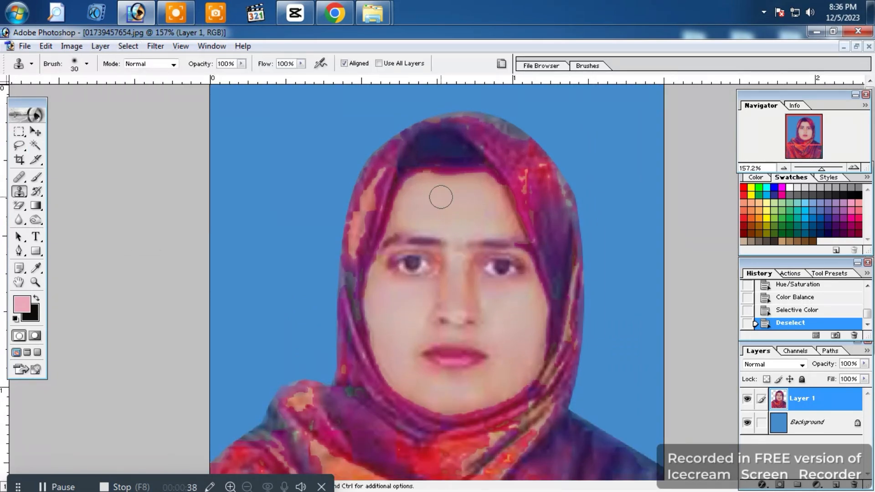
pyautogui.keyDown('alt'); pyautogui.click(440, 186); pyautogui.keyUp('alt')
pyautogui.click(441, 178)
pyautogui.click(441, 177)
pyautogui.click(439, 176)
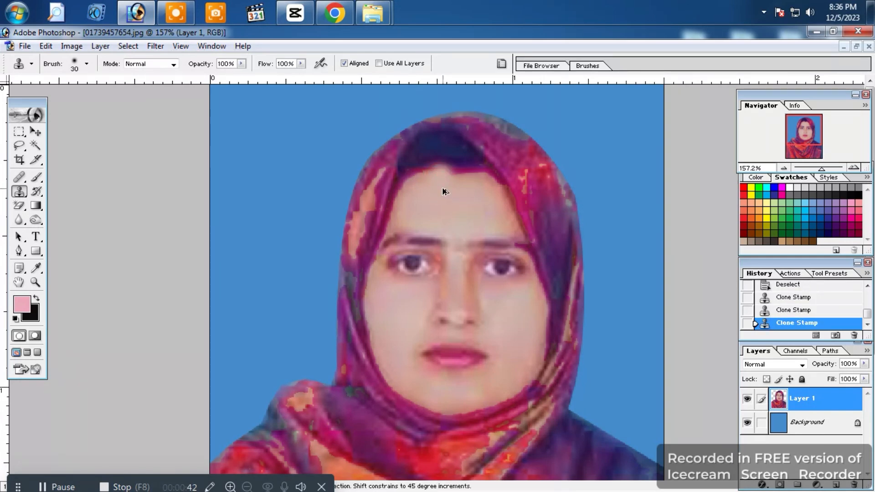
pyautogui.hotkey('ctrl', 'alt', 'z')
pyautogui.hotkey('ctrl', 'alt', 'z')
pyautogui.hotkey('ctrl', 'alt', 'z')
# - Set the Clone Stamp to 48% opacity and 54% flow, and clone forehead skin along the scarf's edge above the forehead
pyautogui.click(241, 64)
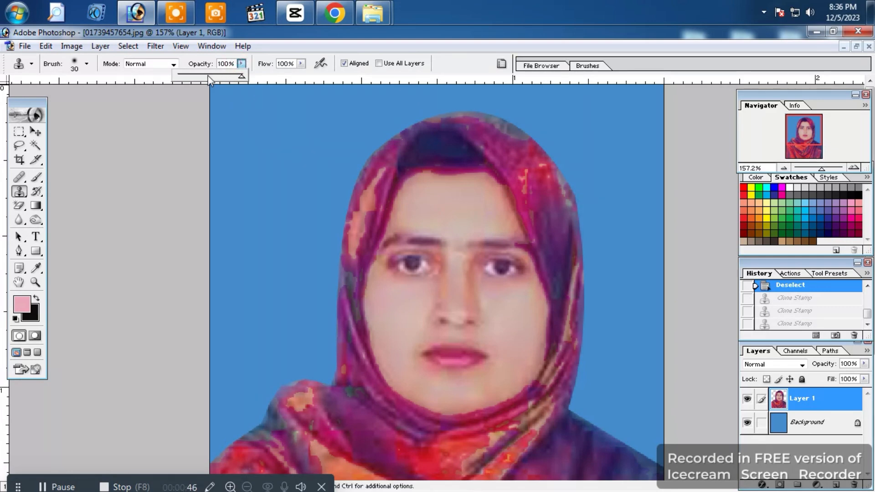
pyautogui.click(301, 64)
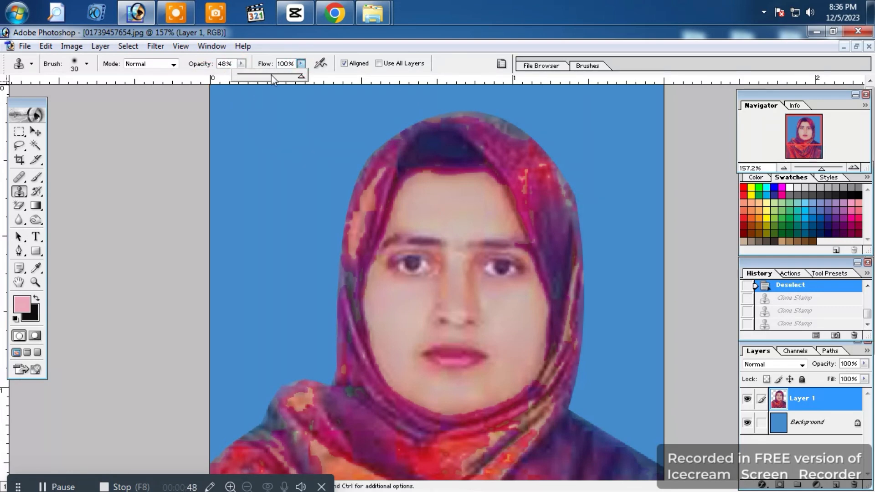
pyautogui.scroll(3, 433, 213)
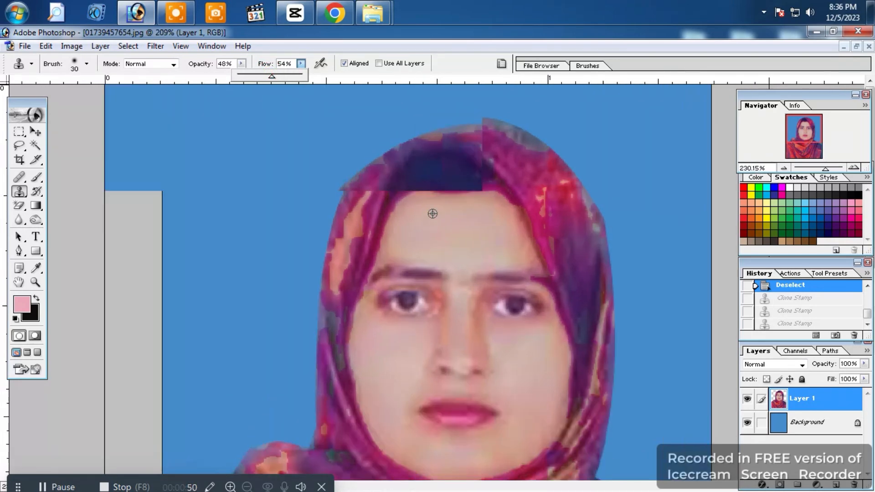
pyautogui.moveTo(513, 309); pyautogui.dragTo(492, 289)
pyautogui.keyDown('alt'); pyautogui.click(446, 267); pyautogui.keyUp('alt')
pyautogui.click(438, 252)
pyautogui.click(437, 251)
pyautogui.click(436, 250)
pyautogui.click(431, 249)
pyautogui.click(420, 248)
pyautogui.keyDown('alt'); pyautogui.click(427, 260); pyautogui.keyUp('alt')
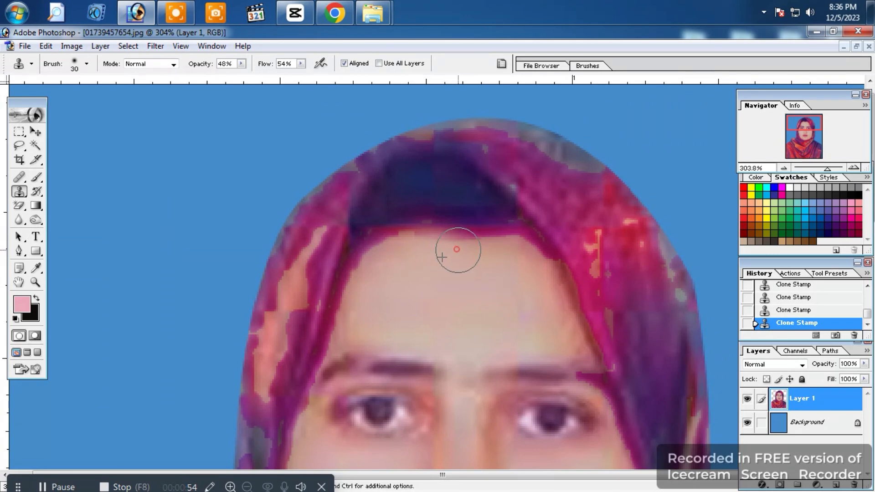
pyautogui.press('s')
pyautogui.click(490, 246)
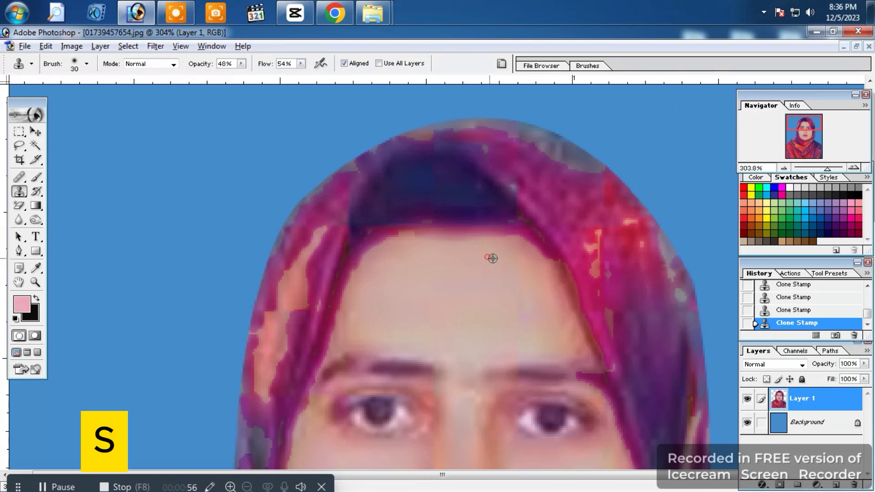
pyautogui.keyDown('alt'); pyautogui.click(521, 255); pyautogui.keyUp('alt')
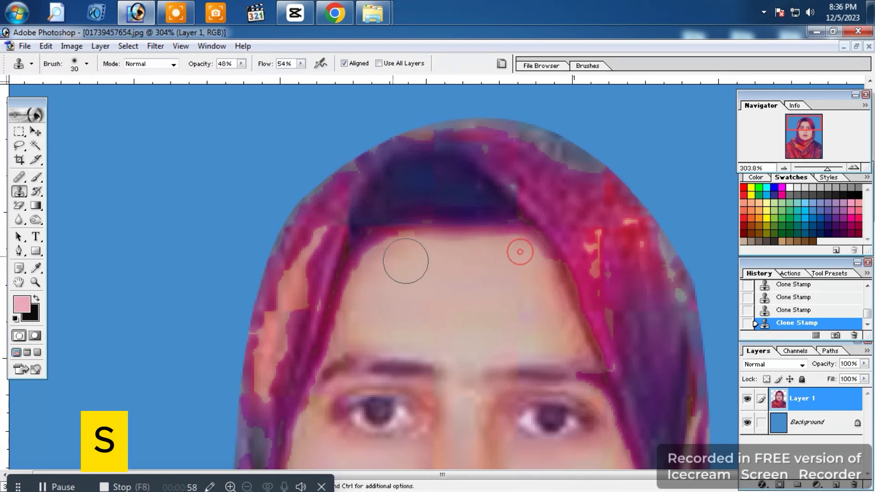
# - Set the Clone Stamp to size 20, 72% opacity and 68% flow, and smooth the forehead's upper and image-left edges
pyautogui.click(241, 64)
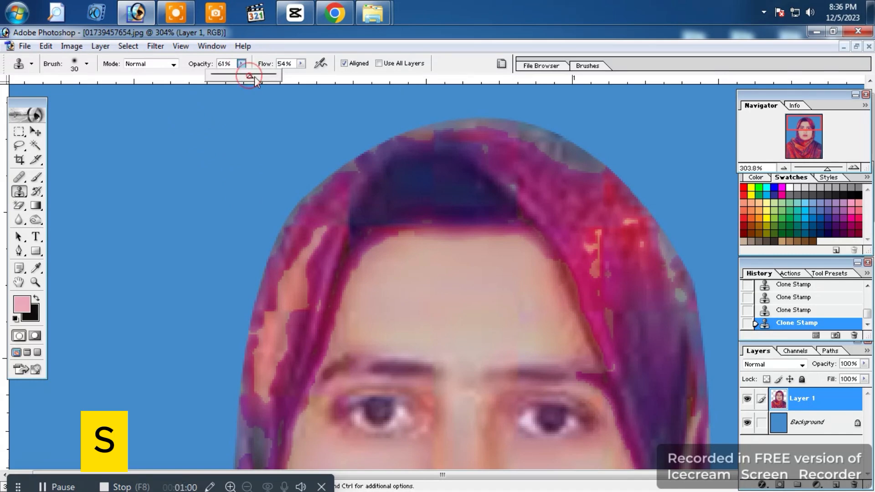
pyautogui.moveTo(253, 77); pyautogui.dragTo(257, 76)
pyautogui.click(300, 64)
pyautogui.click(432, 275)
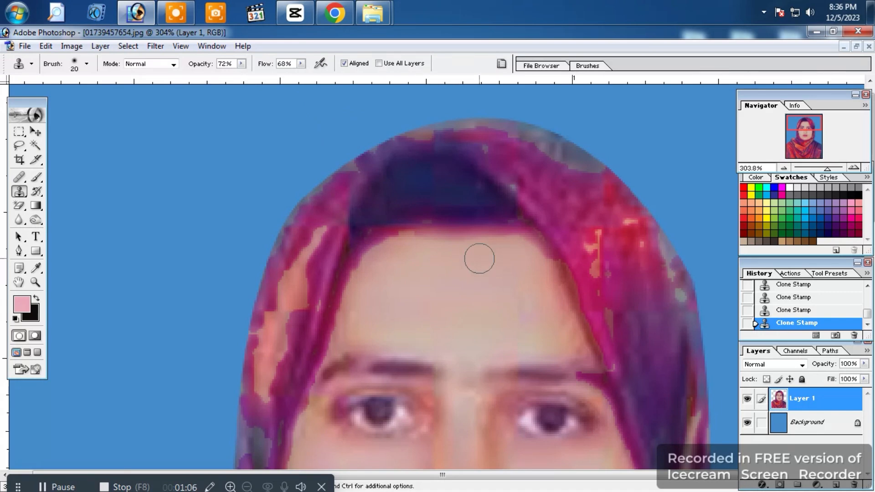
pyautogui.click(482, 260)
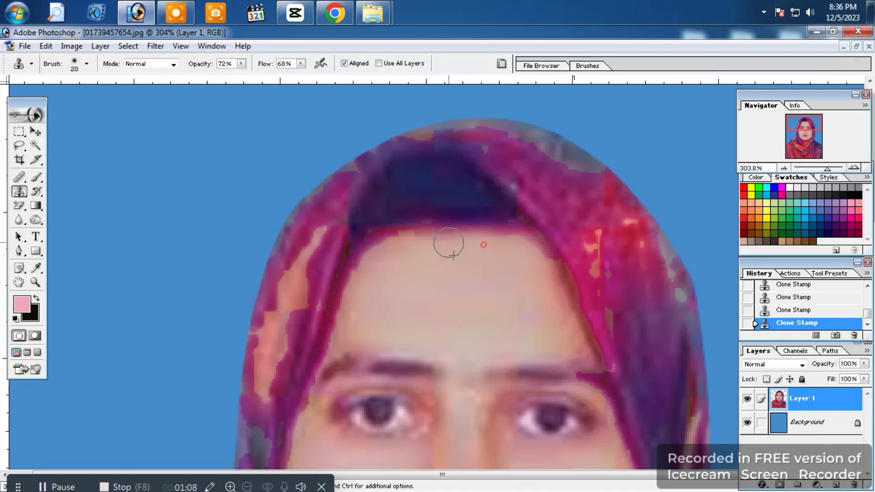
pyautogui.click(413, 246)
pyautogui.moveTo(391, 247); pyautogui.dragTo(359, 277)
pyautogui.click(378, 271)
pyautogui.moveTo(401, 247)
pyautogui.mouseDown()
pyautogui.moveTo(361, 265)
pyautogui.moveTo(422, 268)
pyautogui.moveTo(381, 271)
pyautogui.moveTo(357, 290)
pyautogui.moveTo(338, 342)
pyautogui.mouseUp()
# - Clone clean skin along the forehead's upper edge toward its image-right corner
pyautogui.keyDown('alt'); pyautogui.click(418, 266); pyautogui.keyUp('alt')
pyautogui.keyDown('alt'); pyautogui.click(429, 282); pyautogui.keyUp('alt')
pyautogui.moveTo(470, 246); pyautogui.dragTo(531, 240)
pyautogui.keyDown('alt'); pyautogui.click(506, 252); pyautogui.keyUp('alt')
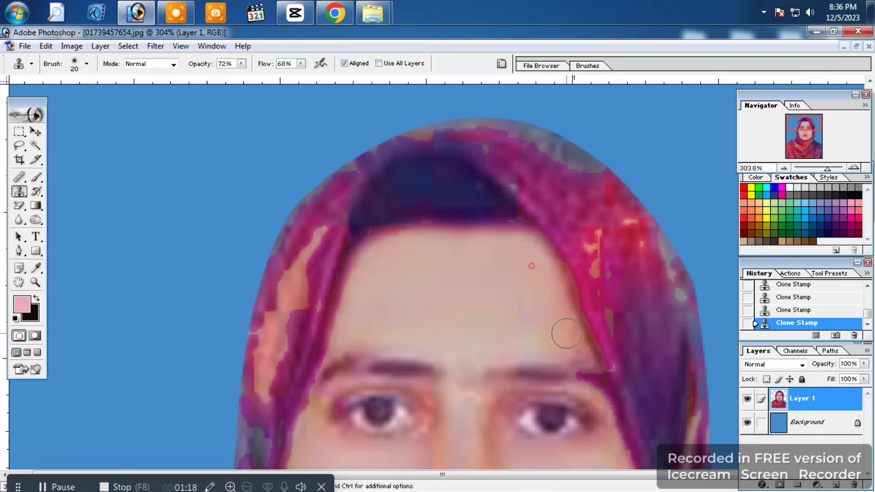
# - Clone clean skin down the outer edges of both cheeks beside the scarf
pyautogui.scroll(-2, 565, 335)
pyautogui.scroll(-6, 564, 336)
pyautogui.keyDown('alt'); pyautogui.click(316, 316); pyautogui.keyUp('alt')
pyautogui.moveTo(303, 321)
pyautogui.mouseDown()
pyautogui.moveTo(324, 426)
pyautogui.moveTo(345, 460)
pyautogui.mouseUp()
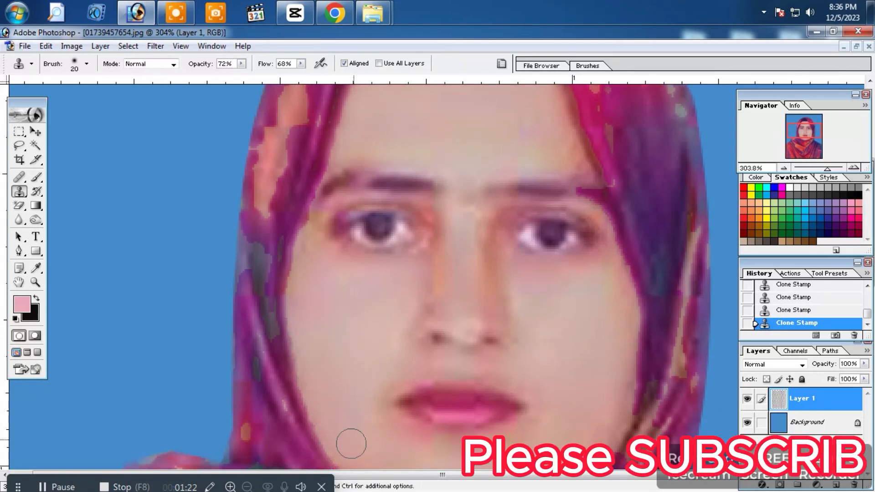
pyautogui.keyDown('alt'); pyautogui.click(611, 334); pyautogui.keyUp('alt')
pyautogui.moveTo(622, 329)
pyautogui.mouseDown()
pyautogui.moveTo(635, 371)
pyautogui.moveTo(627, 376)
pyautogui.moveTo(631, 414)
pyautogui.mouseUp()
# - Clone clean skin along the jaw and chin and up the image-left cheek edge
pyautogui.scroll(-3, 595, 390)
pyautogui.keyDown('alt'); pyautogui.click(607, 332); pyautogui.keyUp('alt')
pyautogui.keyDown('alt'); pyautogui.click(615, 324); pyautogui.keyUp('alt')
pyautogui.keyDown('alt'); pyautogui.click(599, 331); pyautogui.keyUp('alt')
pyautogui.moveTo(600, 340)
pyautogui.mouseDown()
pyautogui.moveTo(582, 370)
pyautogui.moveTo(569, 373)
pyautogui.mouseUp()
pyautogui.moveTo(524, 396)
pyautogui.mouseDown()
pyautogui.moveTo(420, 409)
pyautogui.moveTo(369, 384)
pyautogui.moveTo(352, 366)
pyautogui.mouseUp()
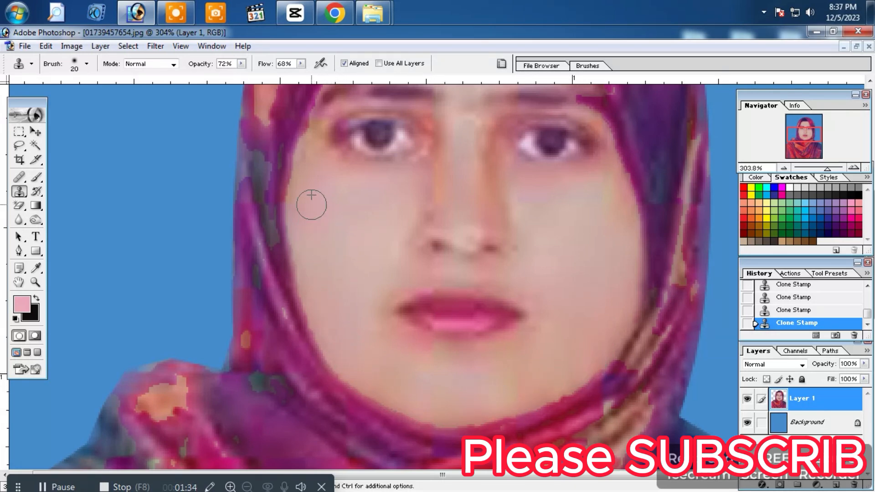
pyautogui.scroll(1, 311, 205)
pyautogui.click(313, 238)
pyautogui.moveTo(314, 238); pyautogui.dragTo(301, 199)
# - Clone clean skin across the upper forehead and down its image-right edge, and return to the whole-photo view
pyautogui.scroll(5, 332, 226)
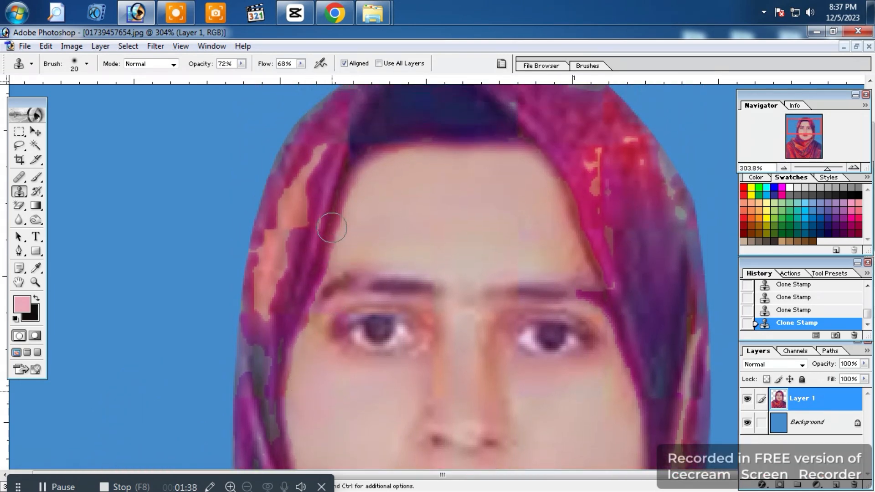
pyautogui.click(428, 182)
pyautogui.moveTo(429, 182)
pyautogui.mouseDown()
pyautogui.moveTo(390, 167)
pyautogui.moveTo(389, 178)
pyautogui.moveTo(405, 185)
pyautogui.moveTo(432, 171)
pyautogui.moveTo(513, 169)
pyautogui.moveTo(544, 194)
pyautogui.mouseUp()
pyautogui.keyDown('alt'); pyautogui.click(518, 180); pyautogui.keyUp('alt')
pyautogui.click(557, 217)
pyautogui.click(564, 237)
pyautogui.click(571, 265)
pyautogui.keyDown('alt'); pyautogui.click(534, 248); pyautogui.keyUp('alt')
pyautogui.keyDown('alt'); pyautogui.click(534, 248); pyautogui.keyUp('alt')
pyautogui.keyDown('alt'); pyautogui.click(534, 248); pyautogui.keyUp('alt')
pyautogui.keyDown('alt'); pyautogui.click(535, 247); pyautogui.keyUp('alt')
pyautogui.keyDown('alt'); pyautogui.click(534, 246); pyautogui.keyUp('alt')
pyautogui.keyDown('ctrl'); pyautogui.click(535, 247); pyautogui.keyUp('ctrl')
pyautogui.scroll(2, 536, 247)
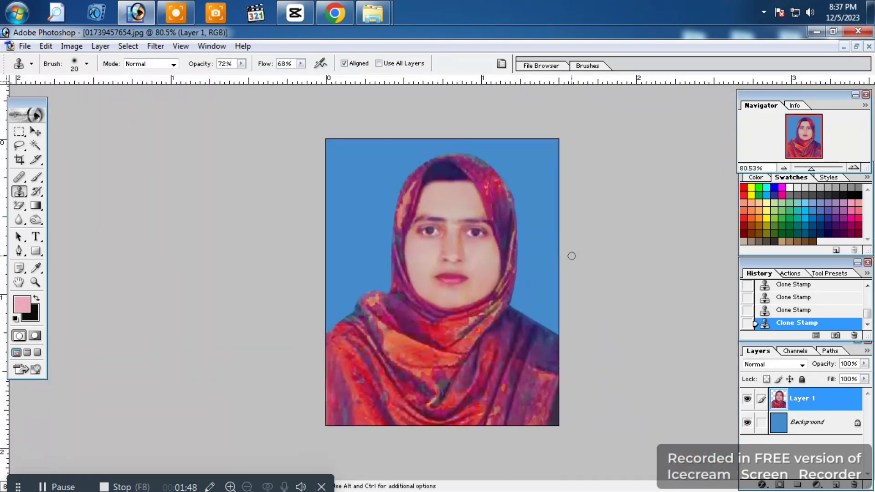
# - Brighten Layer 1 with Curves by raising the RGB curve slightly at its midpoint
pyautogui.scroll(1, 480, 274)
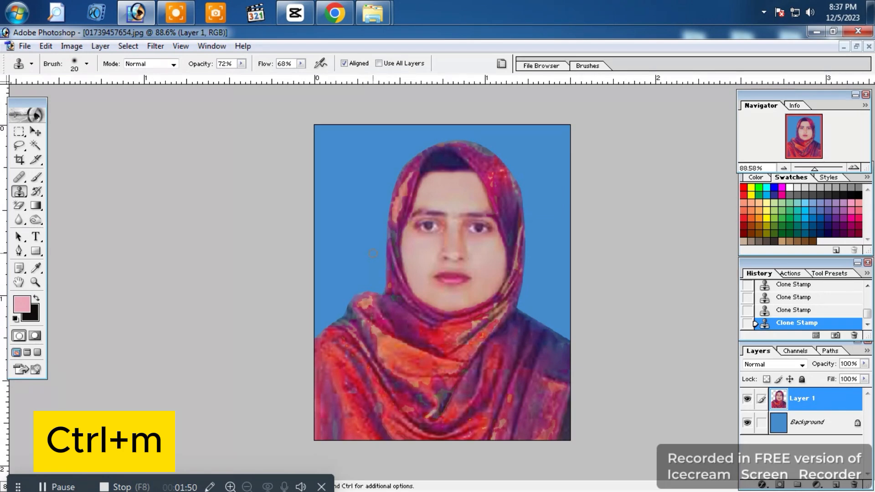
pyautogui.hotkey('ctrl', 'm')
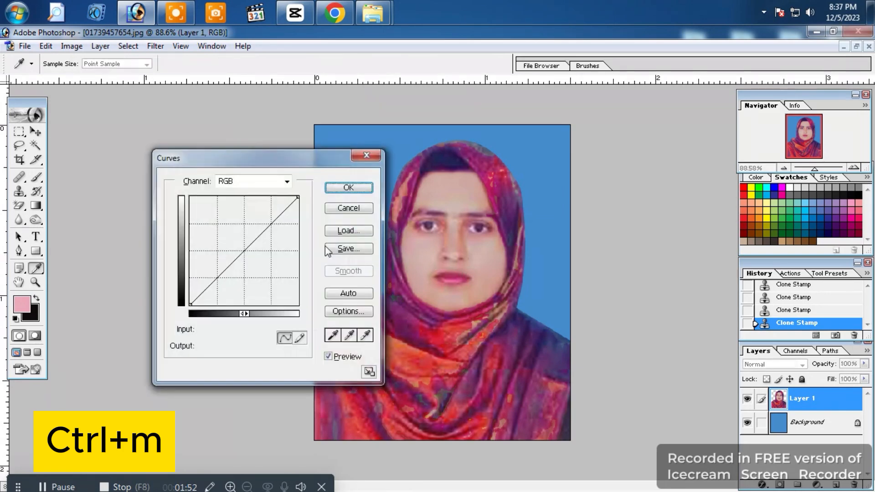
pyautogui.click(236, 250)
pyautogui.press('Return')
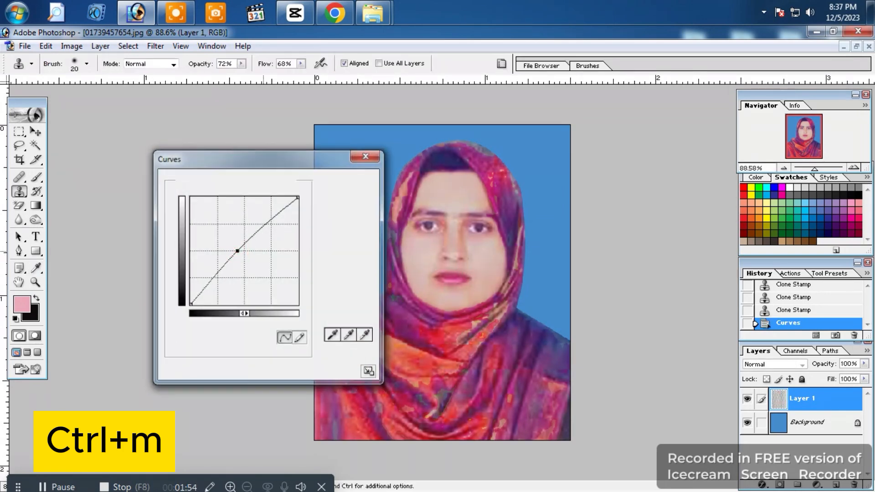
# - Adjust Layer 1 with Hue/Saturation at saturation +16 and hue about +6
pyautogui.hotkey('ctrl', 'u')
pyautogui.click(618, 221)
pyautogui.click(613, 223)
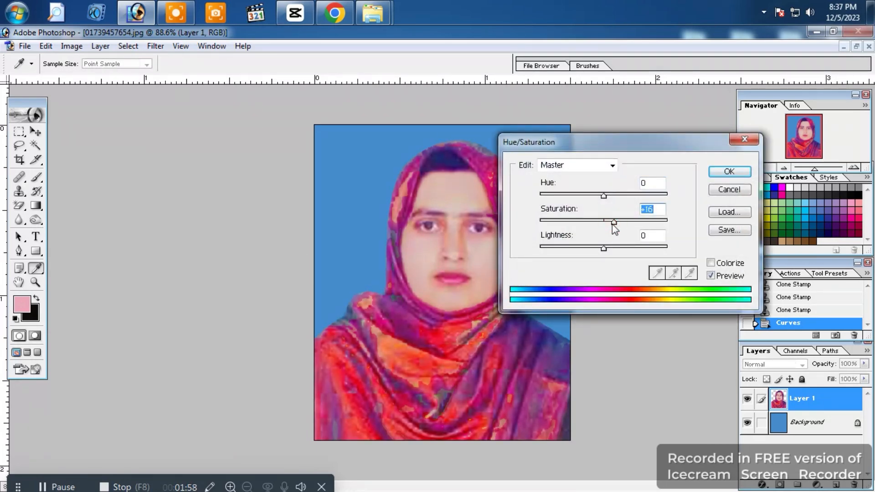
pyautogui.hotkey('ctrl', 'b')
pyautogui.moveTo(605, 196)
pyautogui.mouseDown()
pyautogui.moveTo(595, 197)
pyautogui.moveTo(611, 199)
pyautogui.mouseUp()
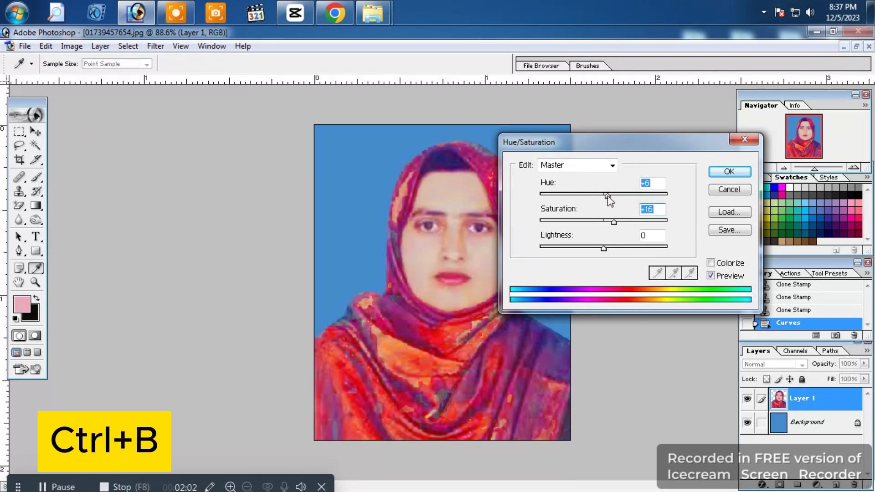
pyautogui.press('Return')
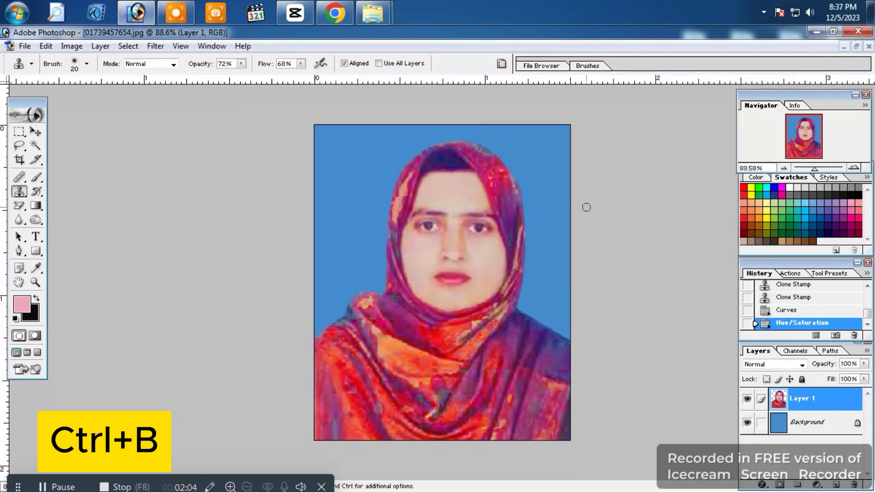
# - Rotate the whole canvas 90° clockwise
pyautogui.click(72, 47)
pyautogui.moveTo(103, 173)
pyautogui.click(185, 188)
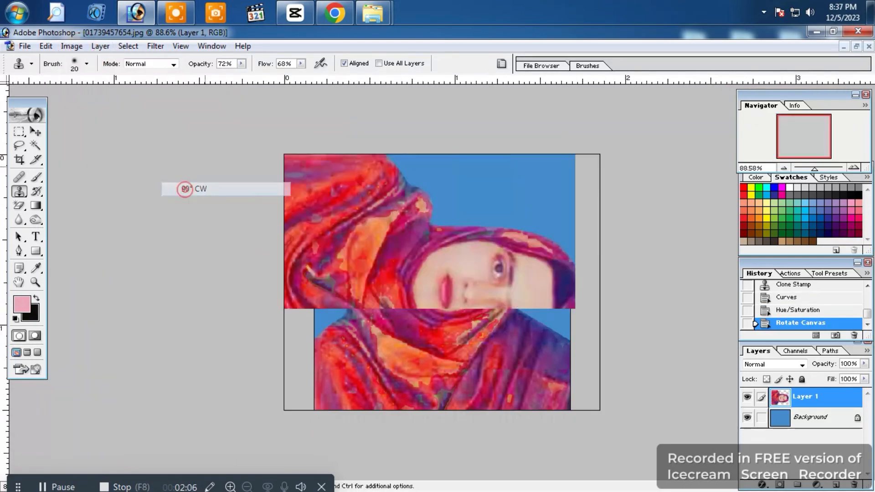
# - Start choosing a Grain Surgery 2 filter for Layer 1
pyautogui.click(157, 46)
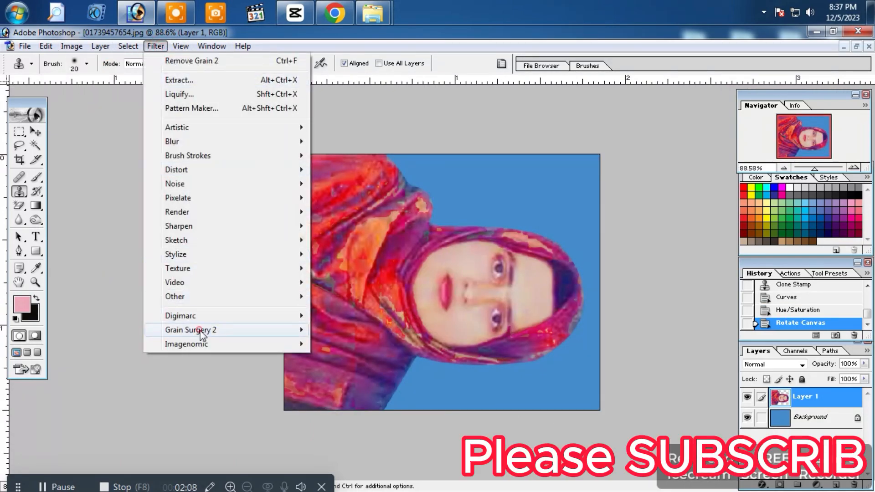